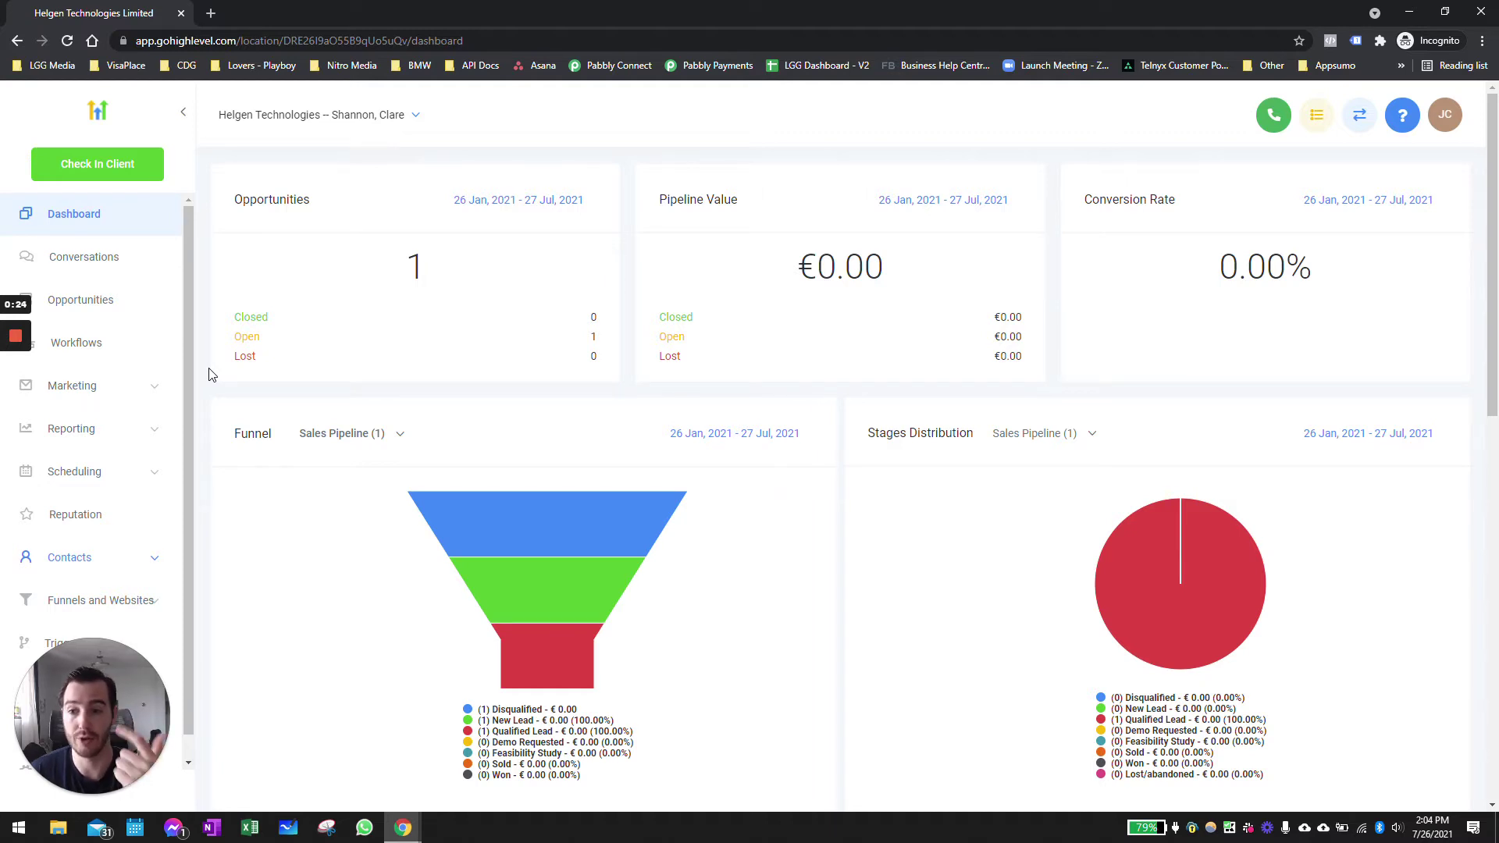
Open the contacts smart list and start a contact import using the file Sales Leads - ZoomInfo.csv.
left_click(117, 559)
left_click(93, 608)
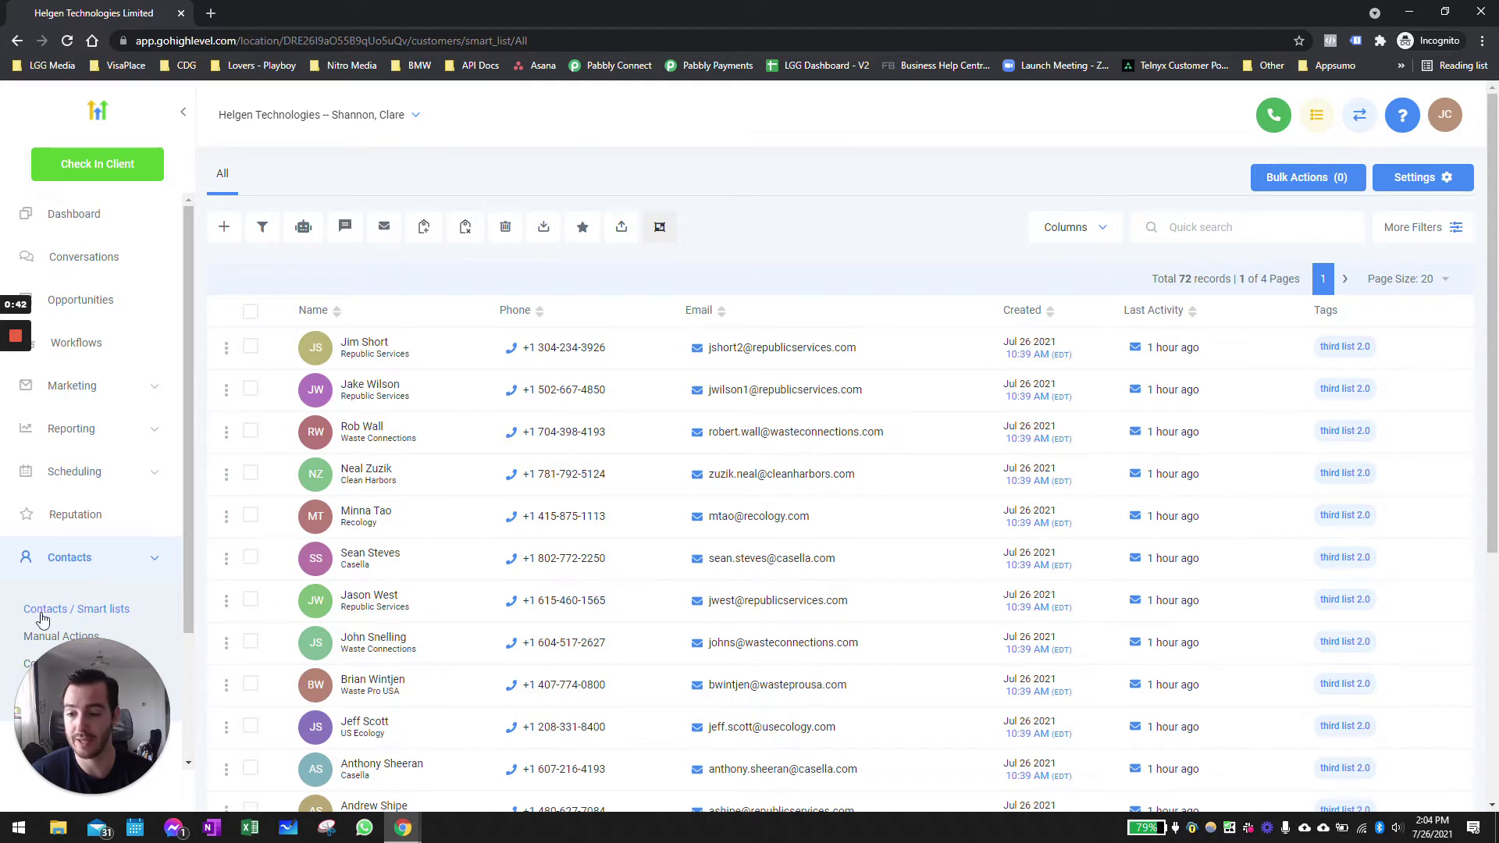
left_click(621, 227)
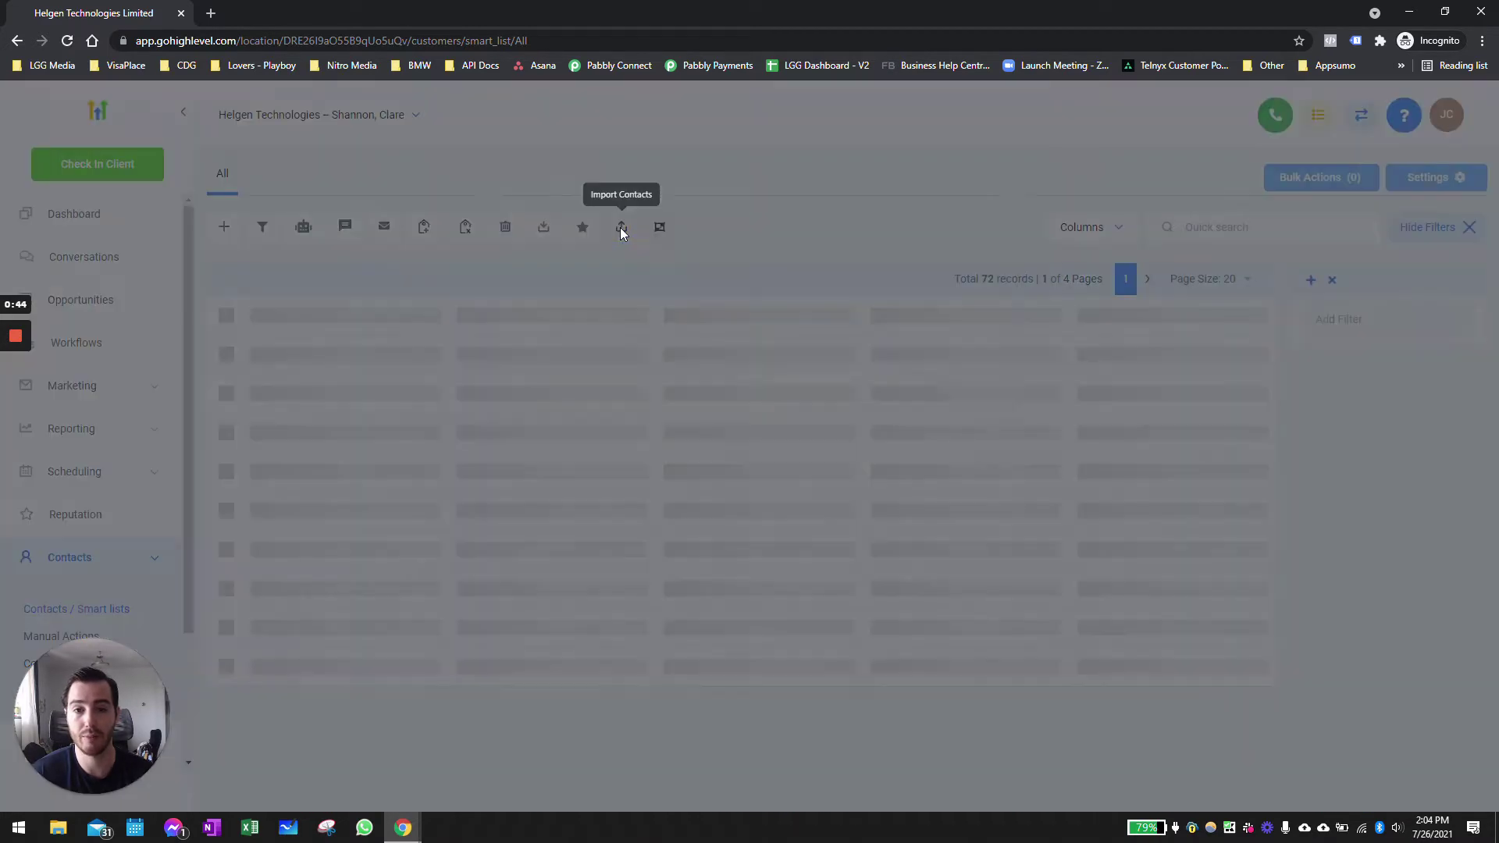
left_click(748, 461)
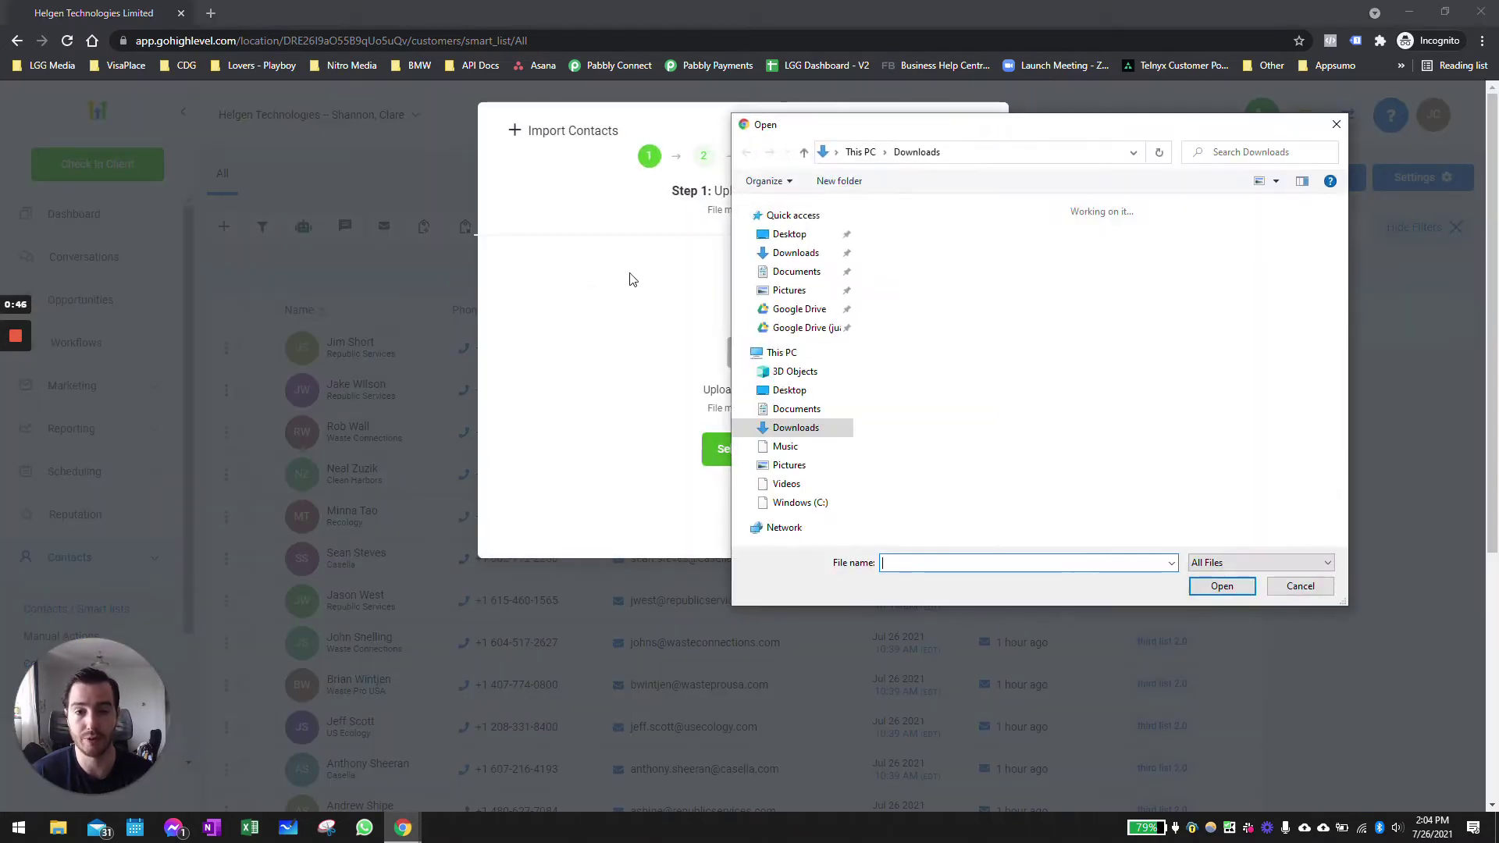
double_click(906, 264)
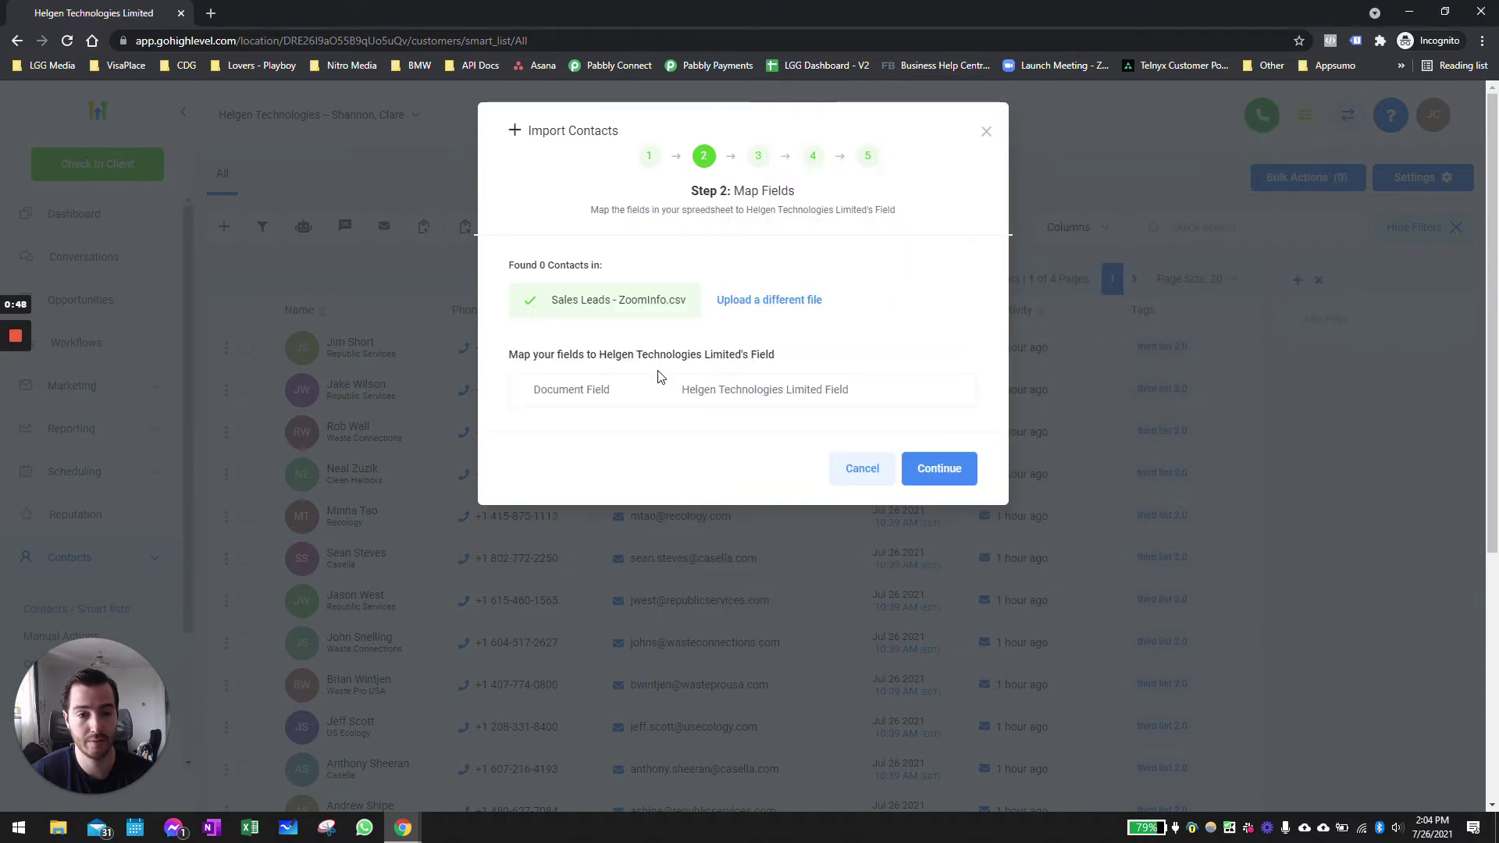
Map the Direct Phone Number column of the import file to the Phone field.
scroll(705, 471, "down", 5)
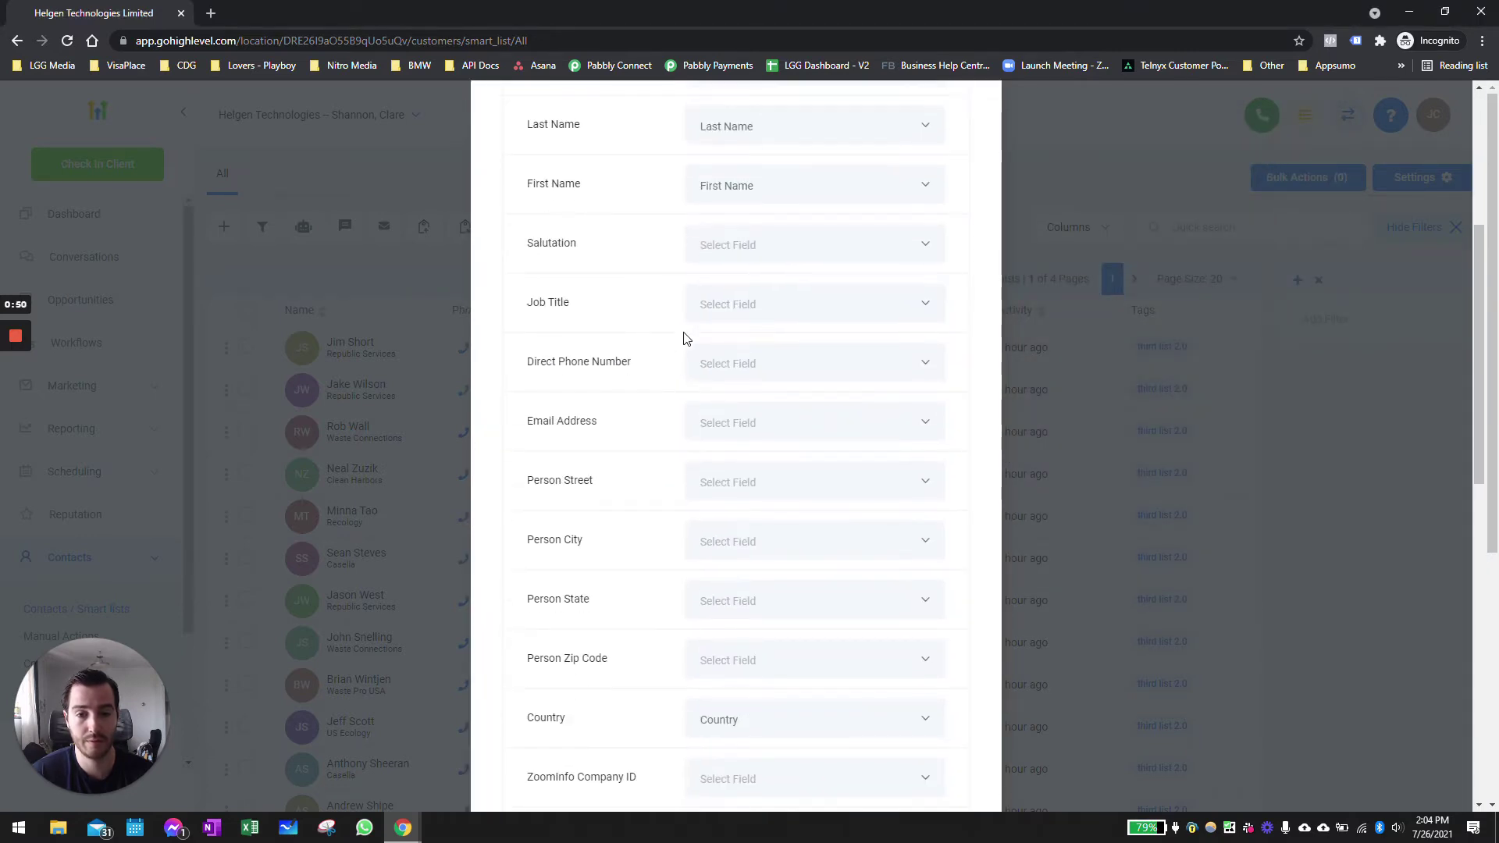
left_click(746, 367)
scroll(789, 450, "down", 1)
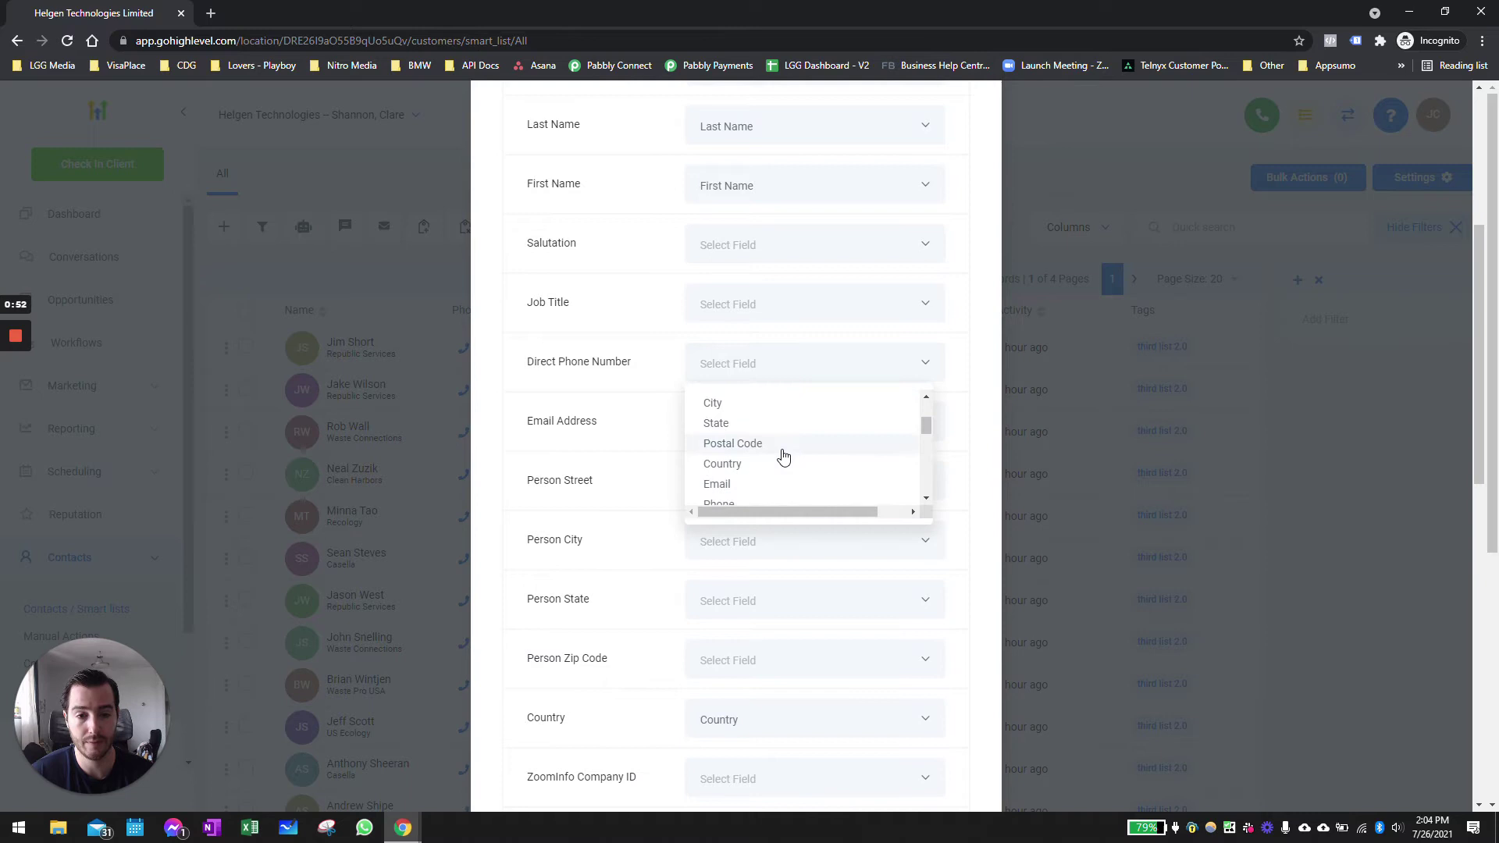
scroll(770, 430, "up", 2)
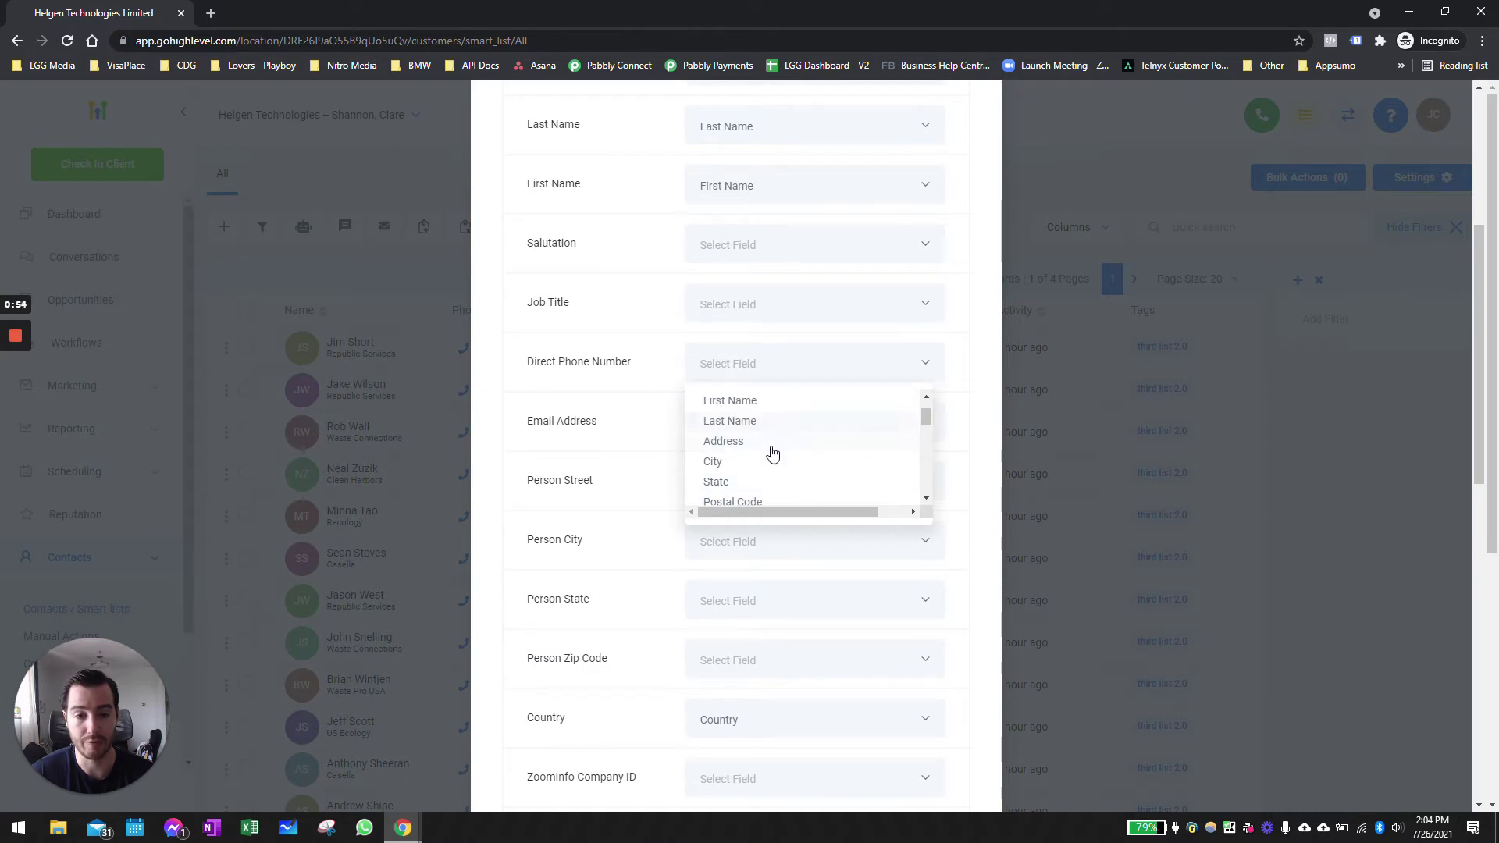
scroll(772, 437, "down", 2)
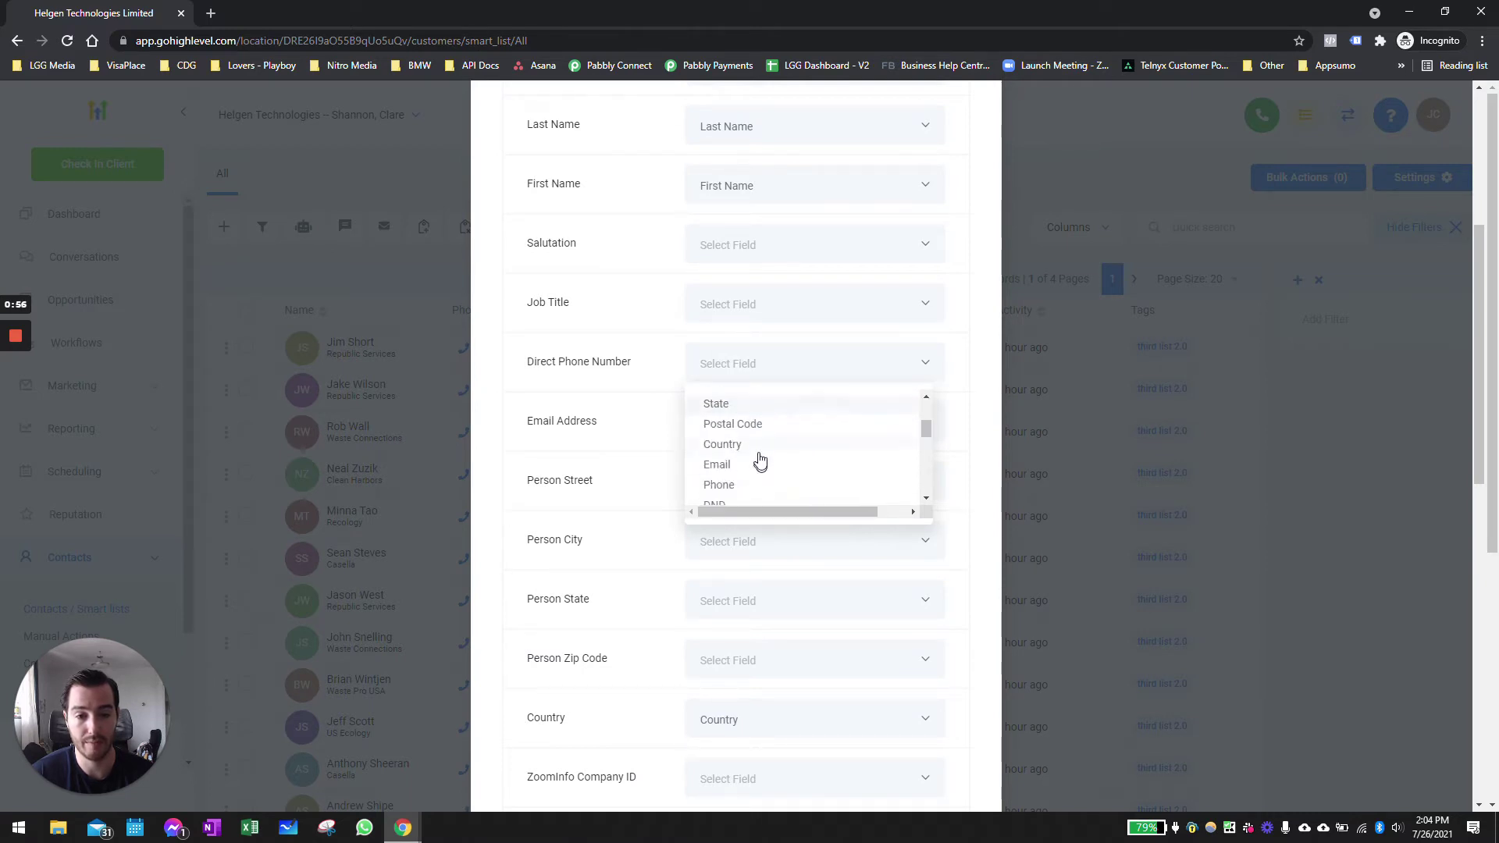
left_click(762, 485)
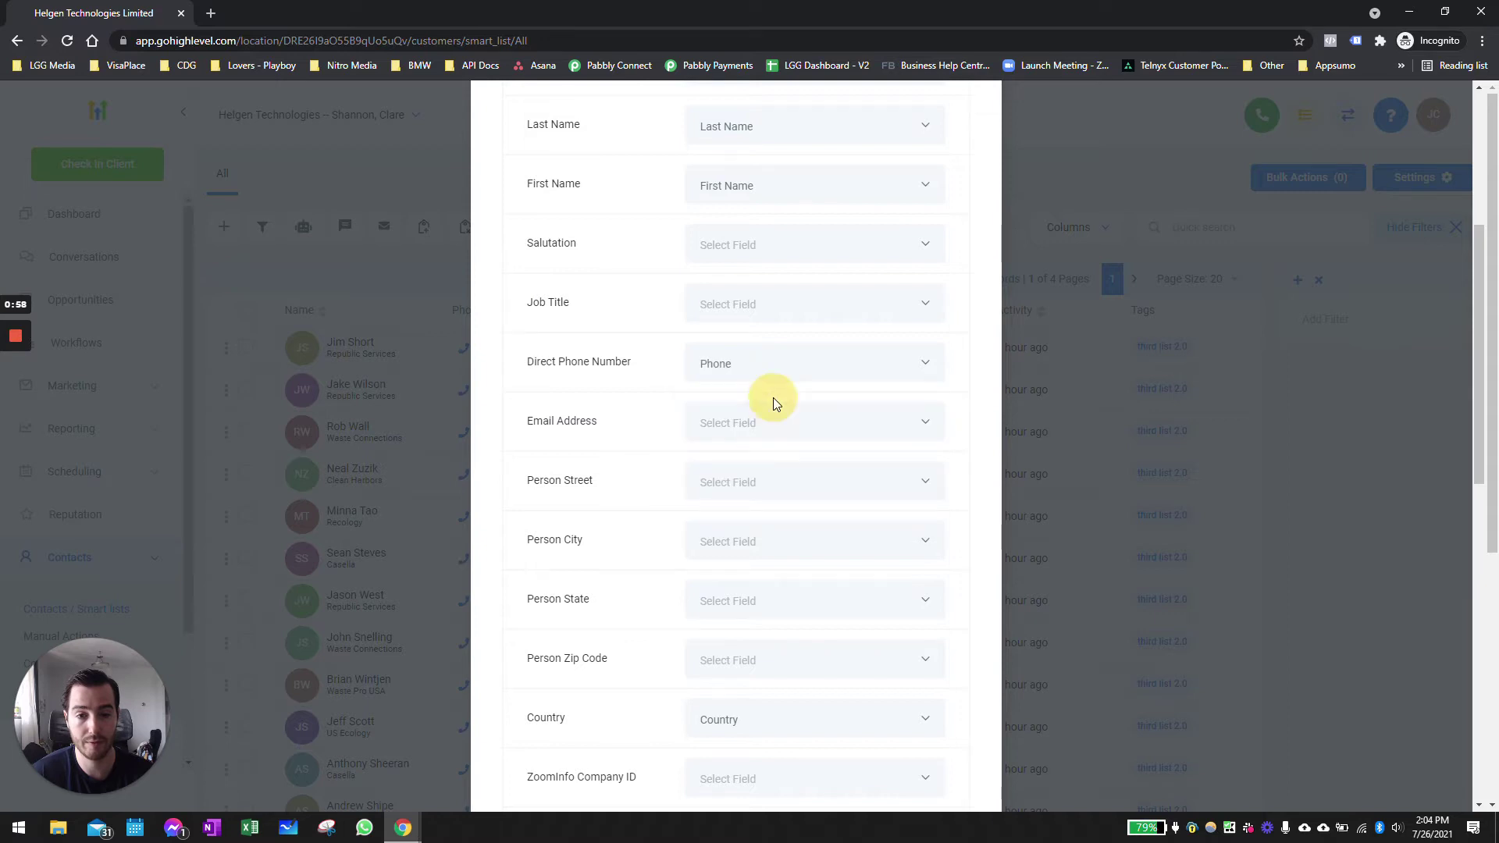
Map the Email Address column of the import file to the Email field.
left_click(772, 420)
scroll(765, 516, "down", 1)
scroll(765, 512, "down", 1)
left_click(762, 508)
Map the Person Street column to Address and the Person City column to City.
scroll(636, 430, "down", 3)
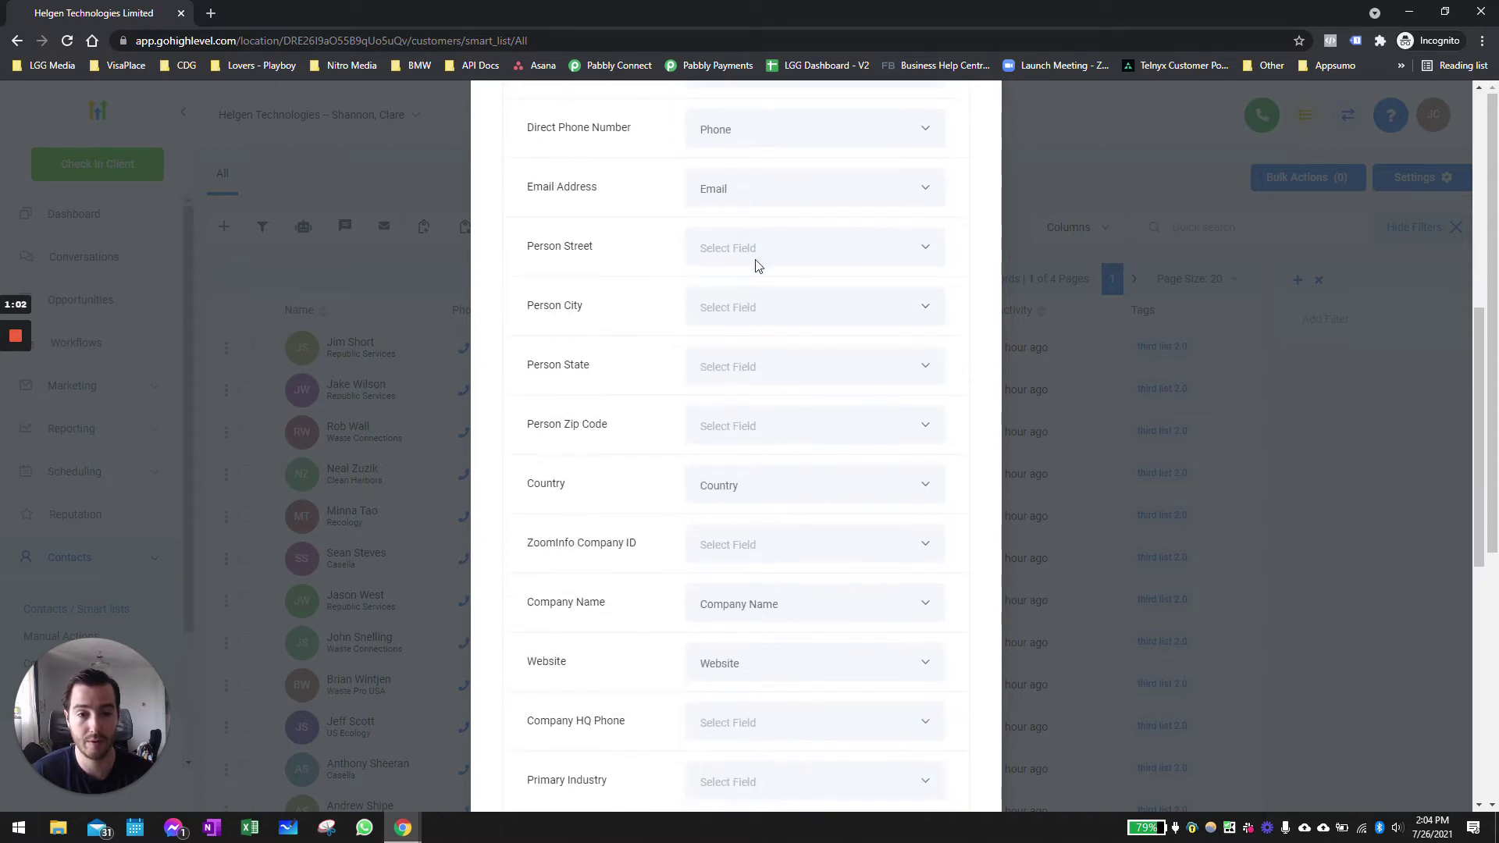
left_click(759, 250)
left_click(762, 365)
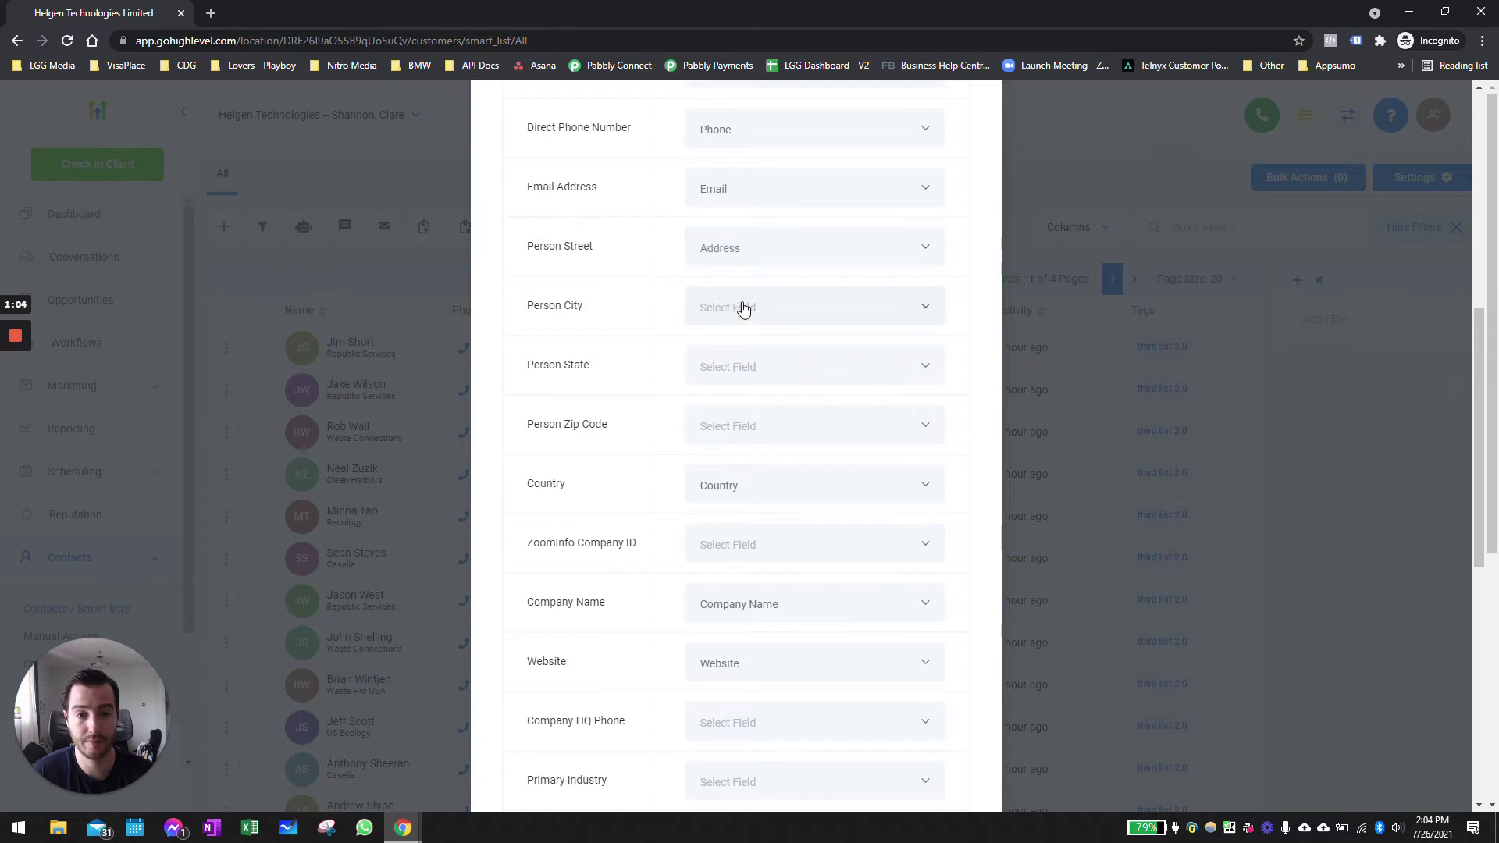
left_click(740, 308)
left_click(763, 444)
Map the Person State column to State and the Person Zip Code column to Postal Code.
left_click(766, 365)
scroll(761, 452, "down", 1)
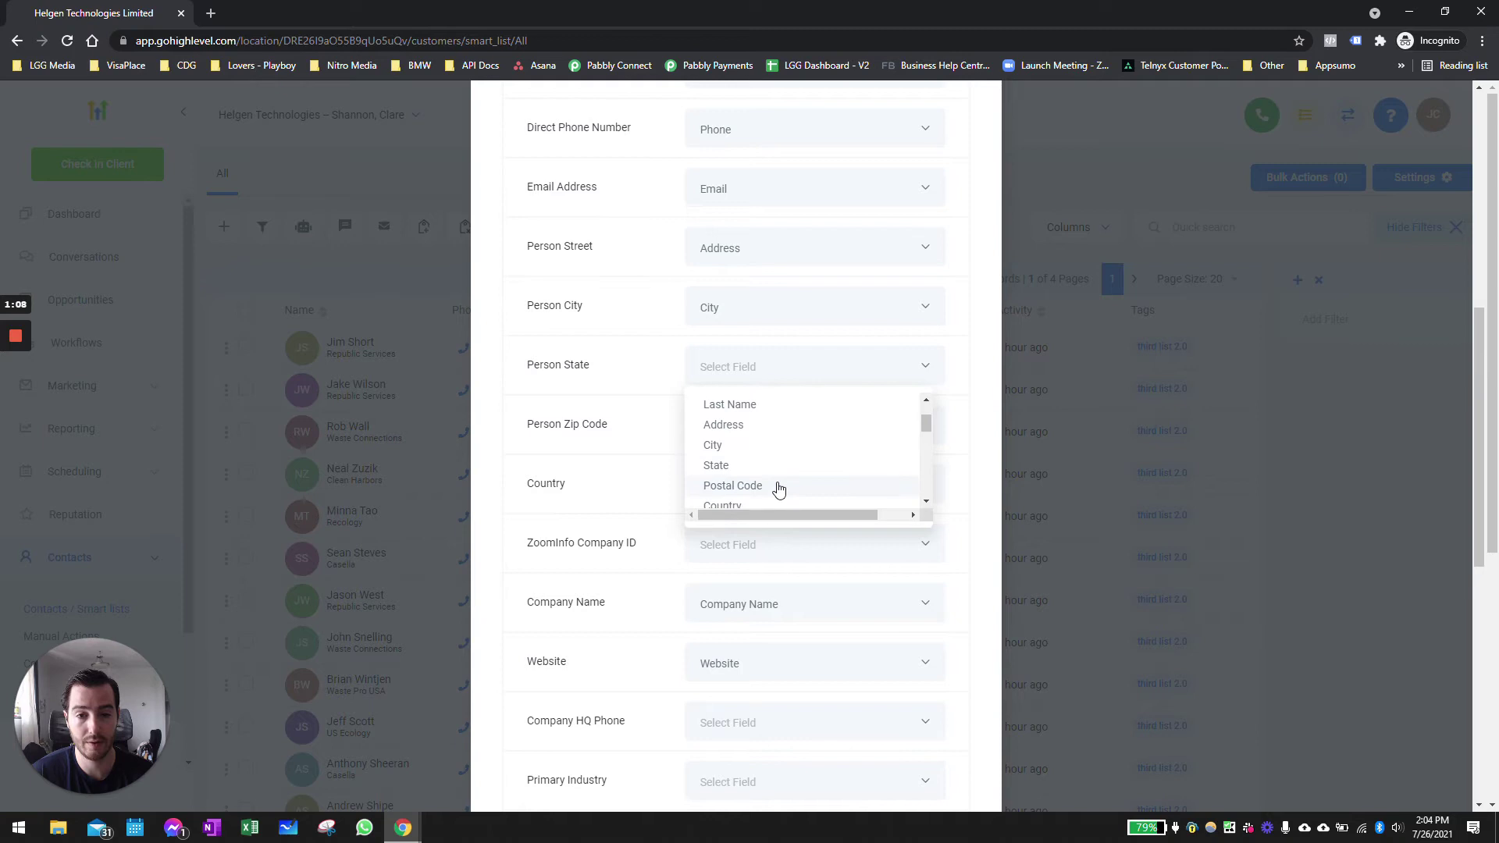
left_click(776, 466)
left_click(776, 429)
scroll(776, 503, "down", 2)
left_click(779, 487)
left_click(668, 449)
Review the remaining columns, leave them unmapped, confirm the field mappings and proceed to the Start import step.
scroll(664, 472, "down", 3)
scroll(655, 342, "down", 4)
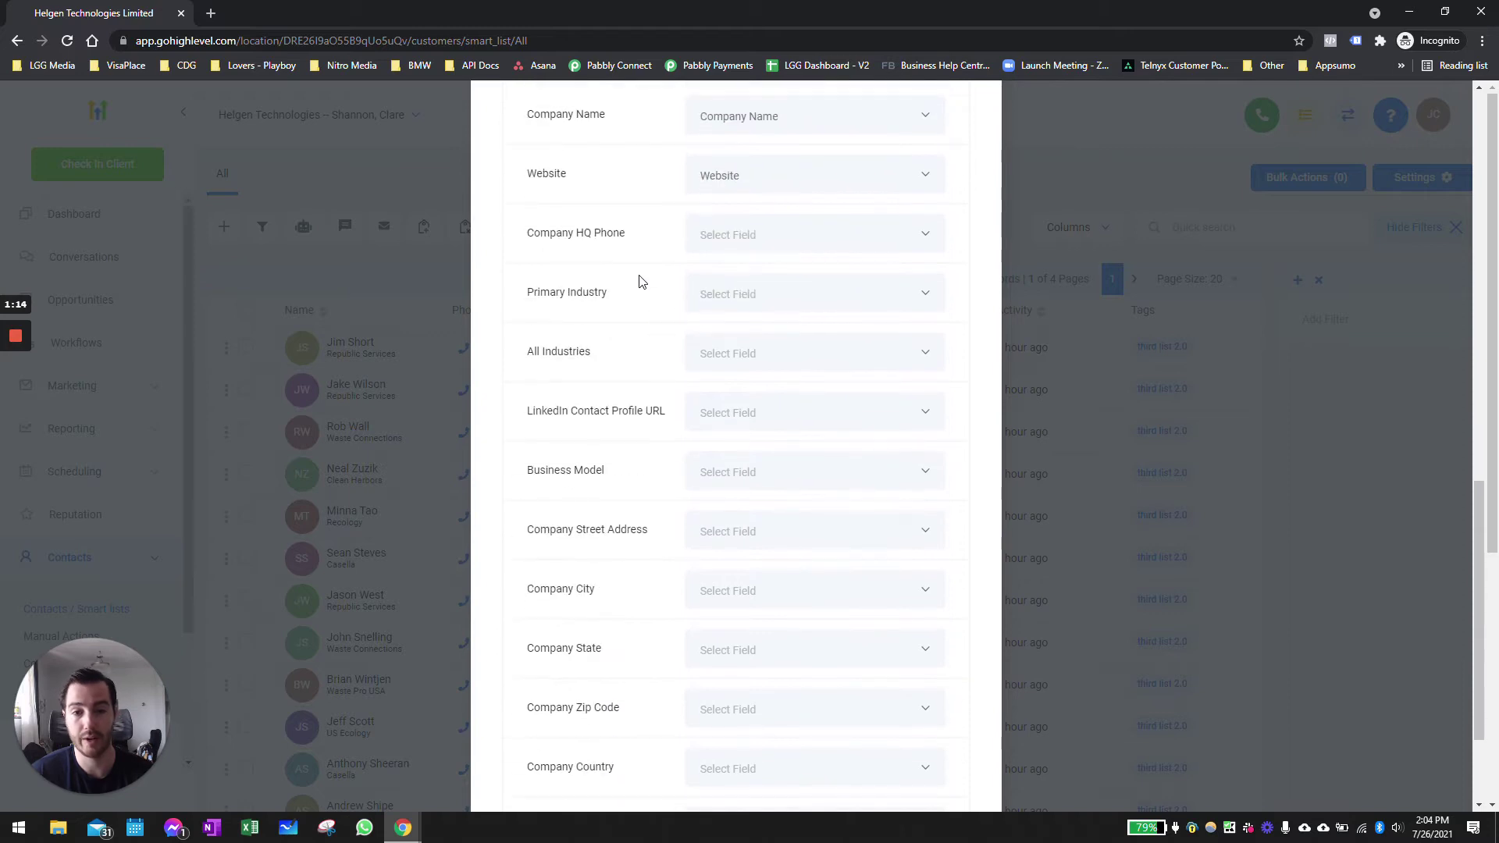
scroll(639, 281, "up", 6)
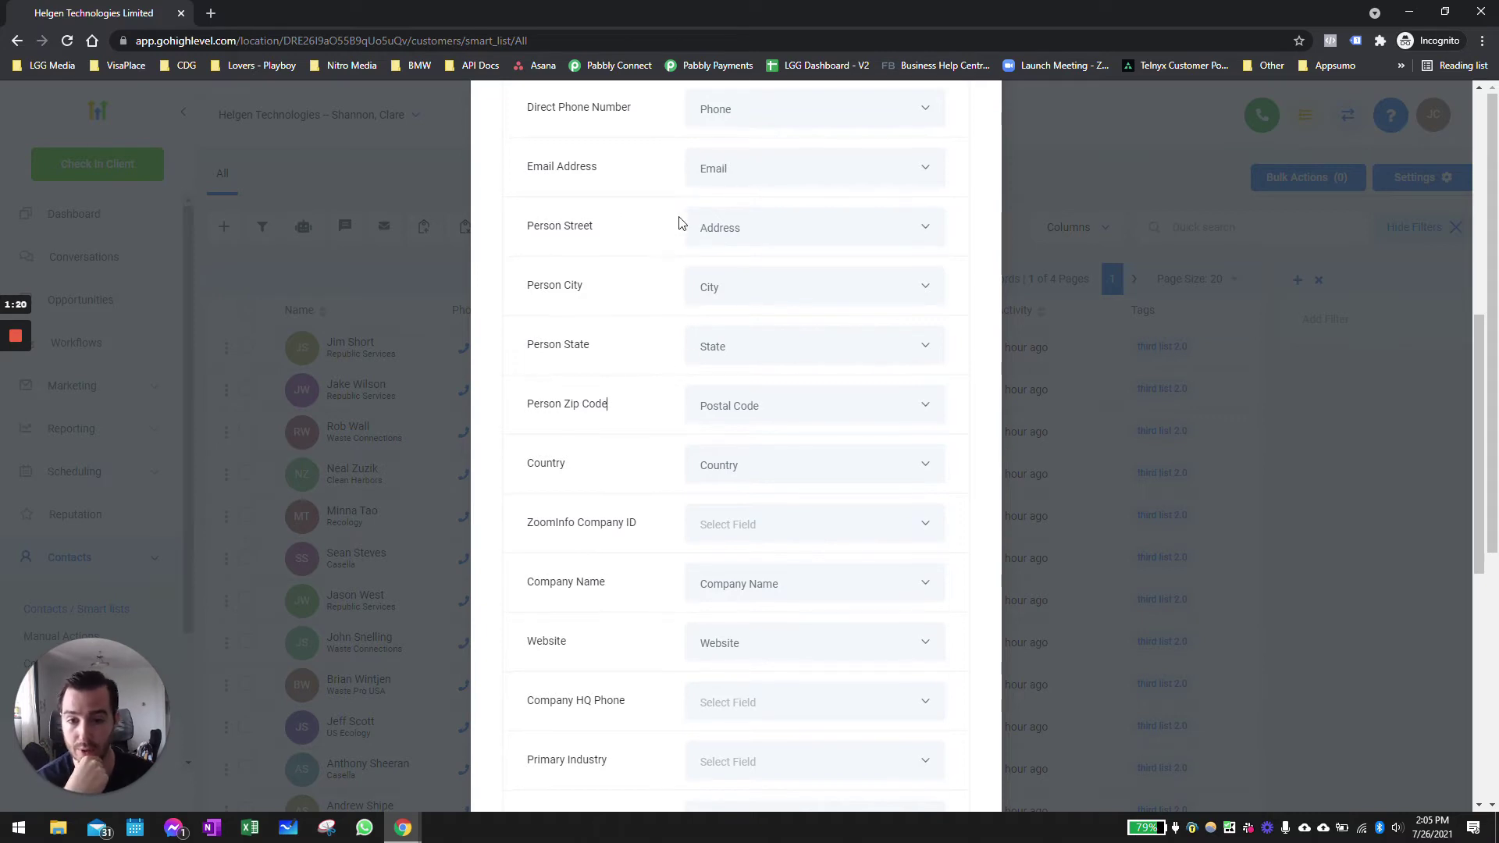
scroll(708, 283, "down", 5)
scroll(679, 351, "down", 1)
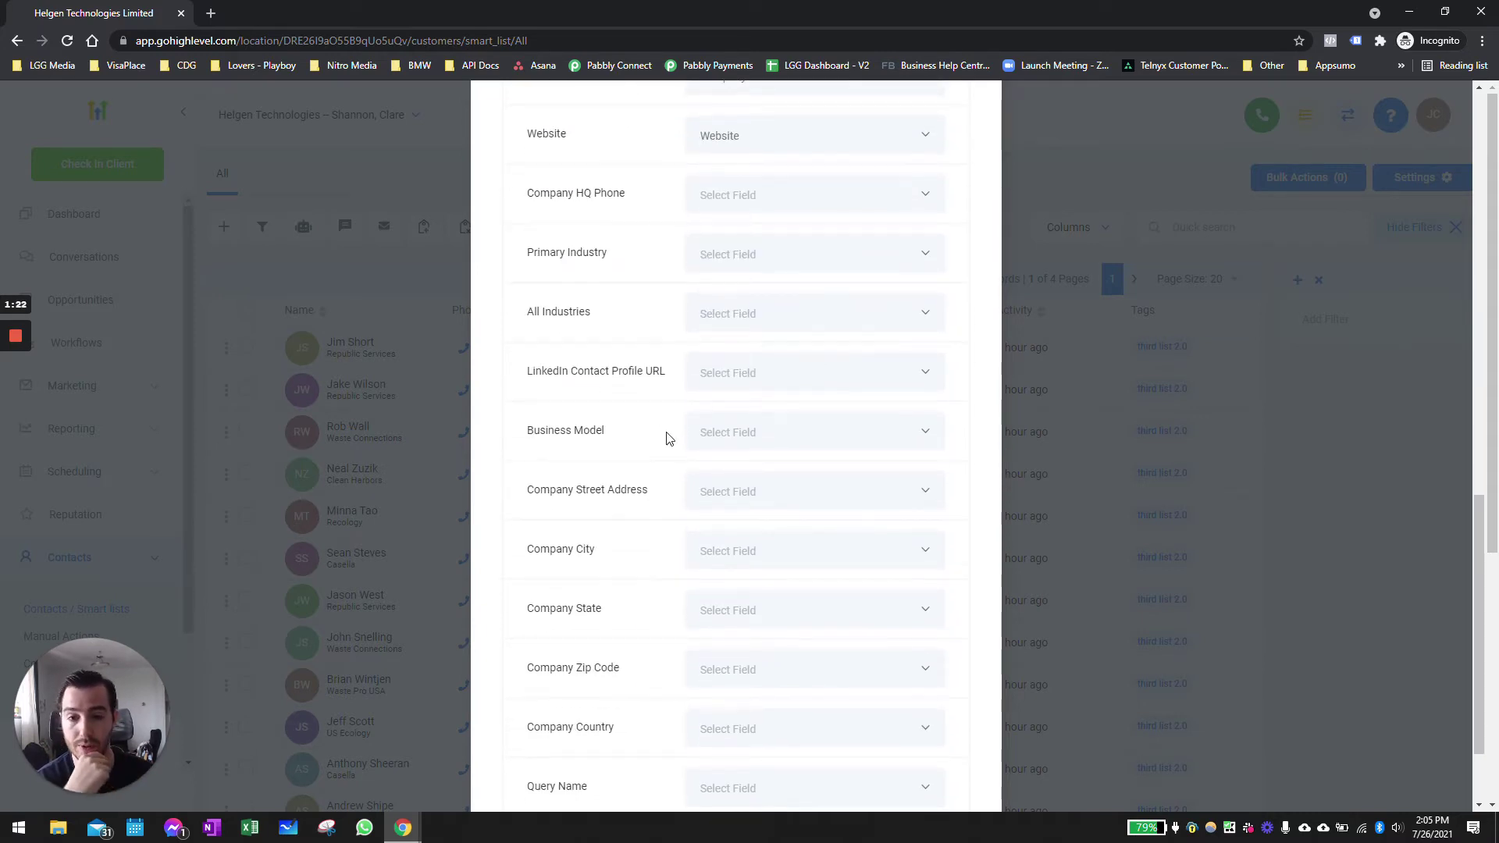
scroll(668, 433, "down", 2)
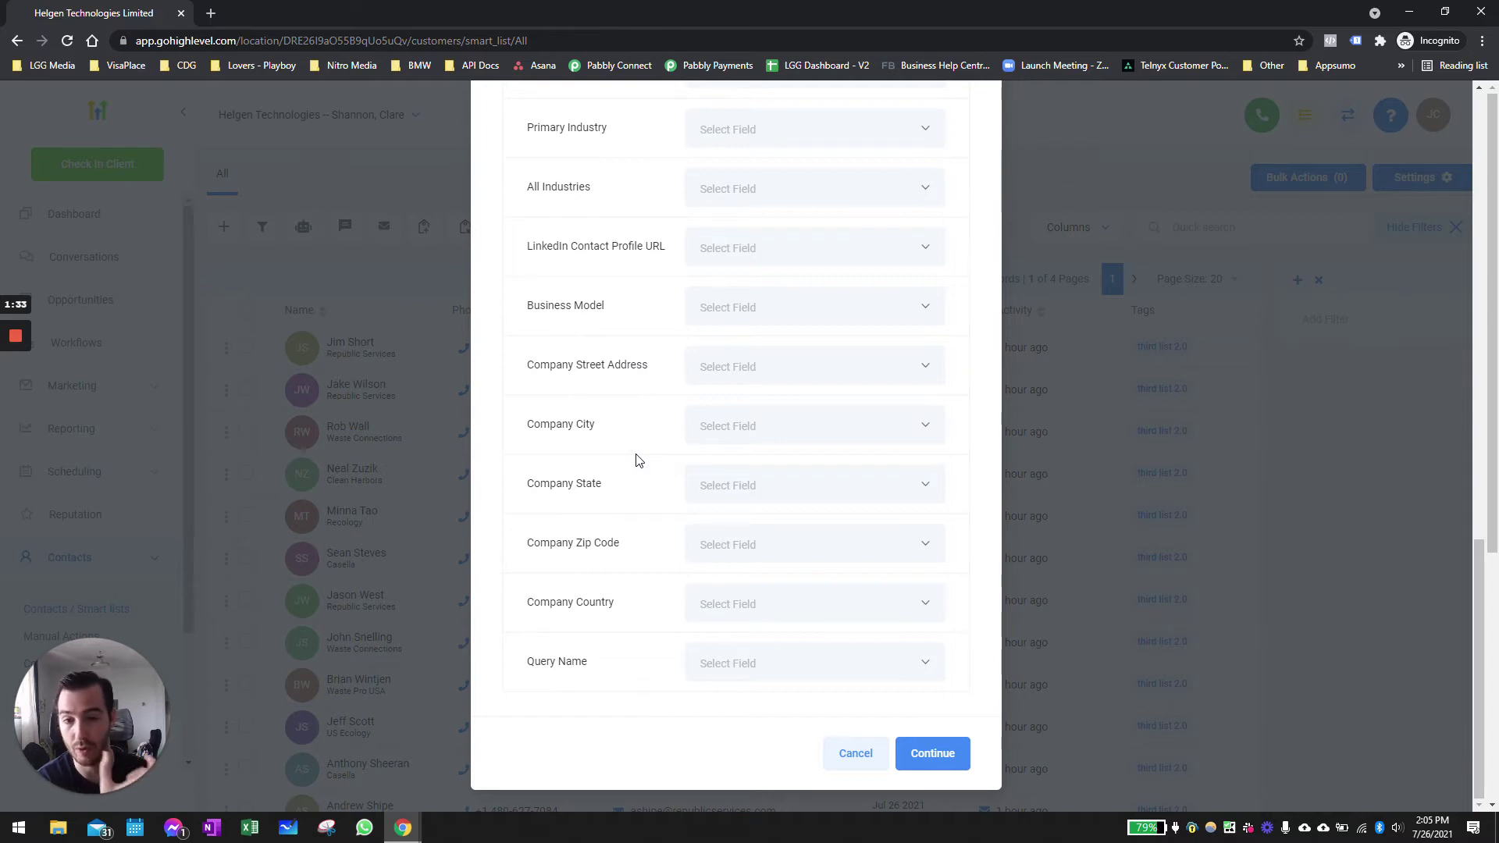
left_click(933, 755)
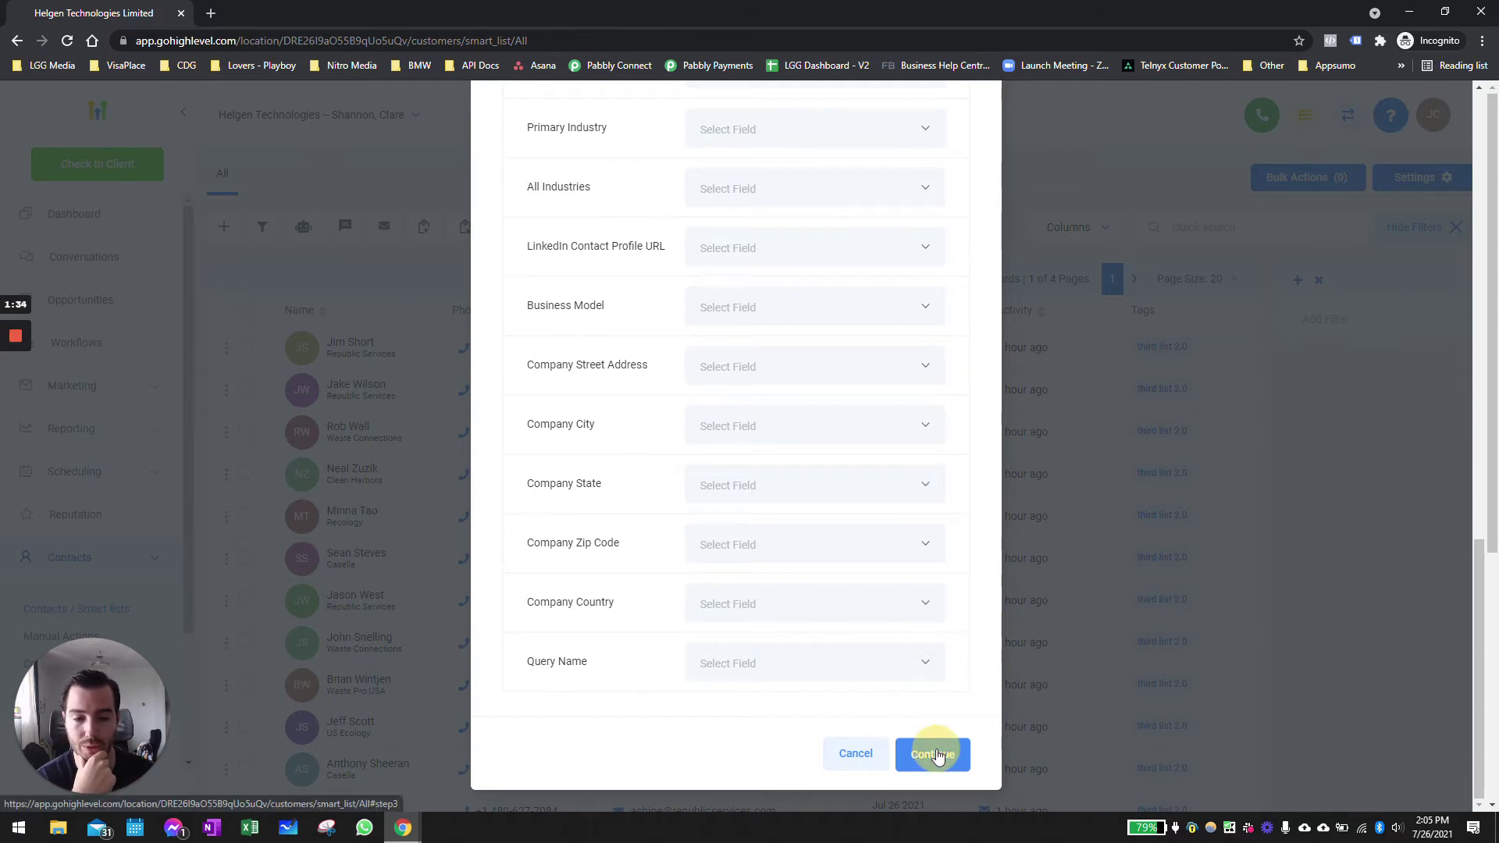
left_click(915, 702)
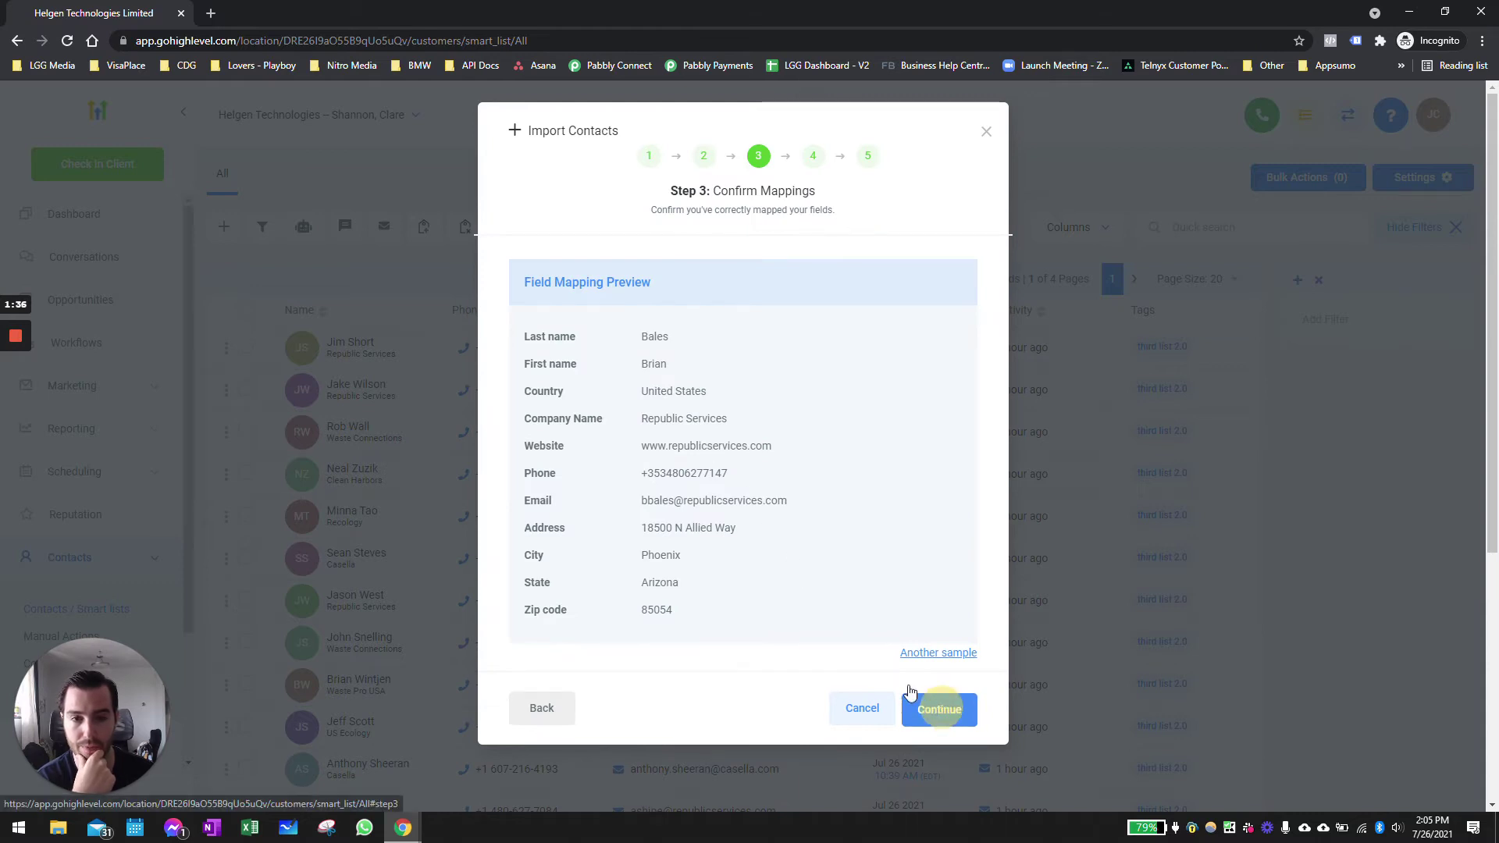
left_click(962, 419)
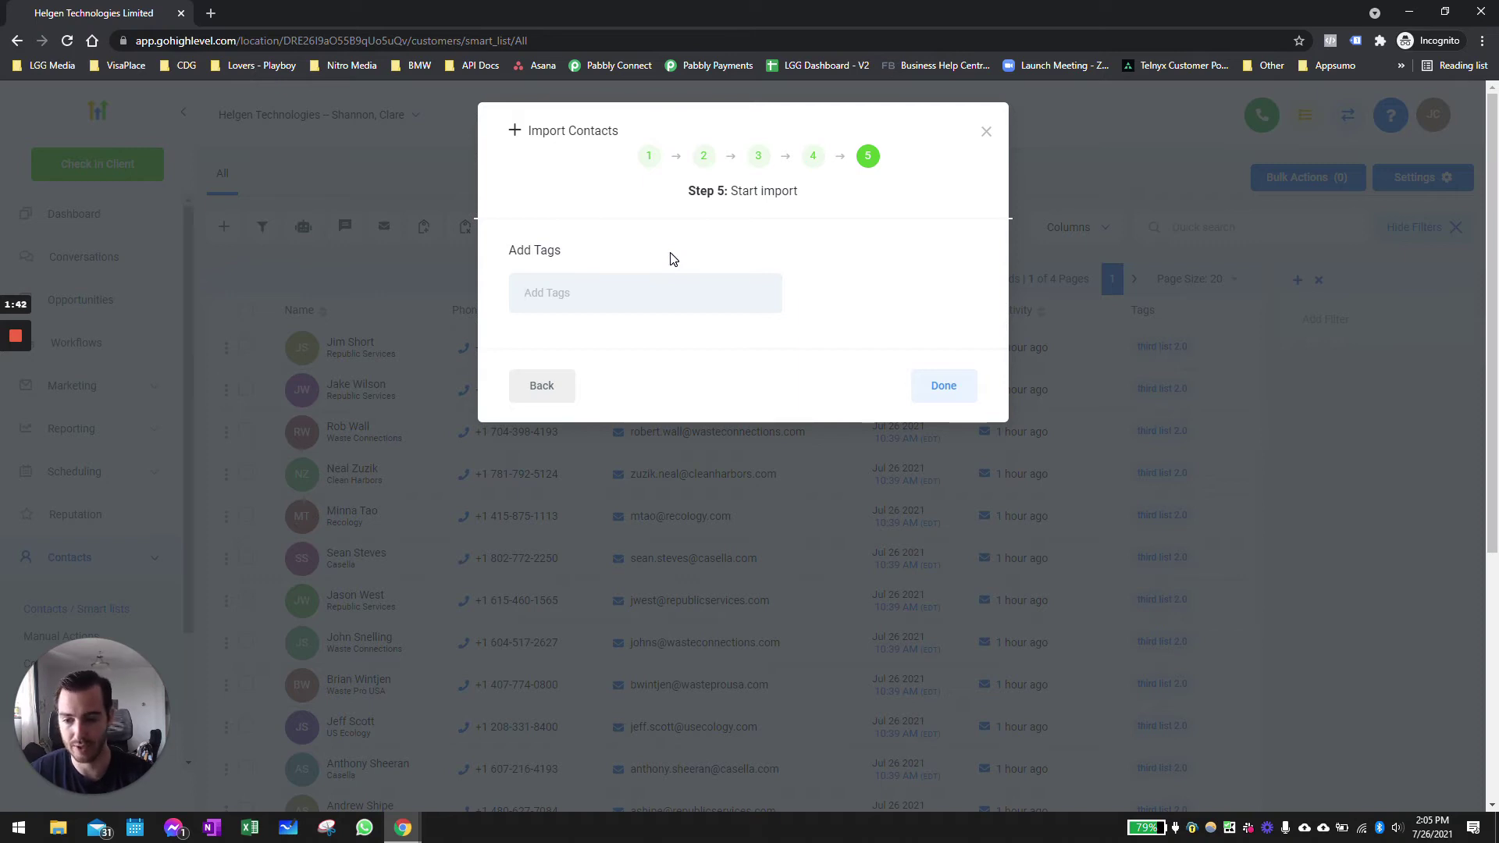
Add the new tag uploaded-2021-07-26 to the imported contacts and finish the import.
type("juan-datase")
key("ctrl+a")
type("upload")
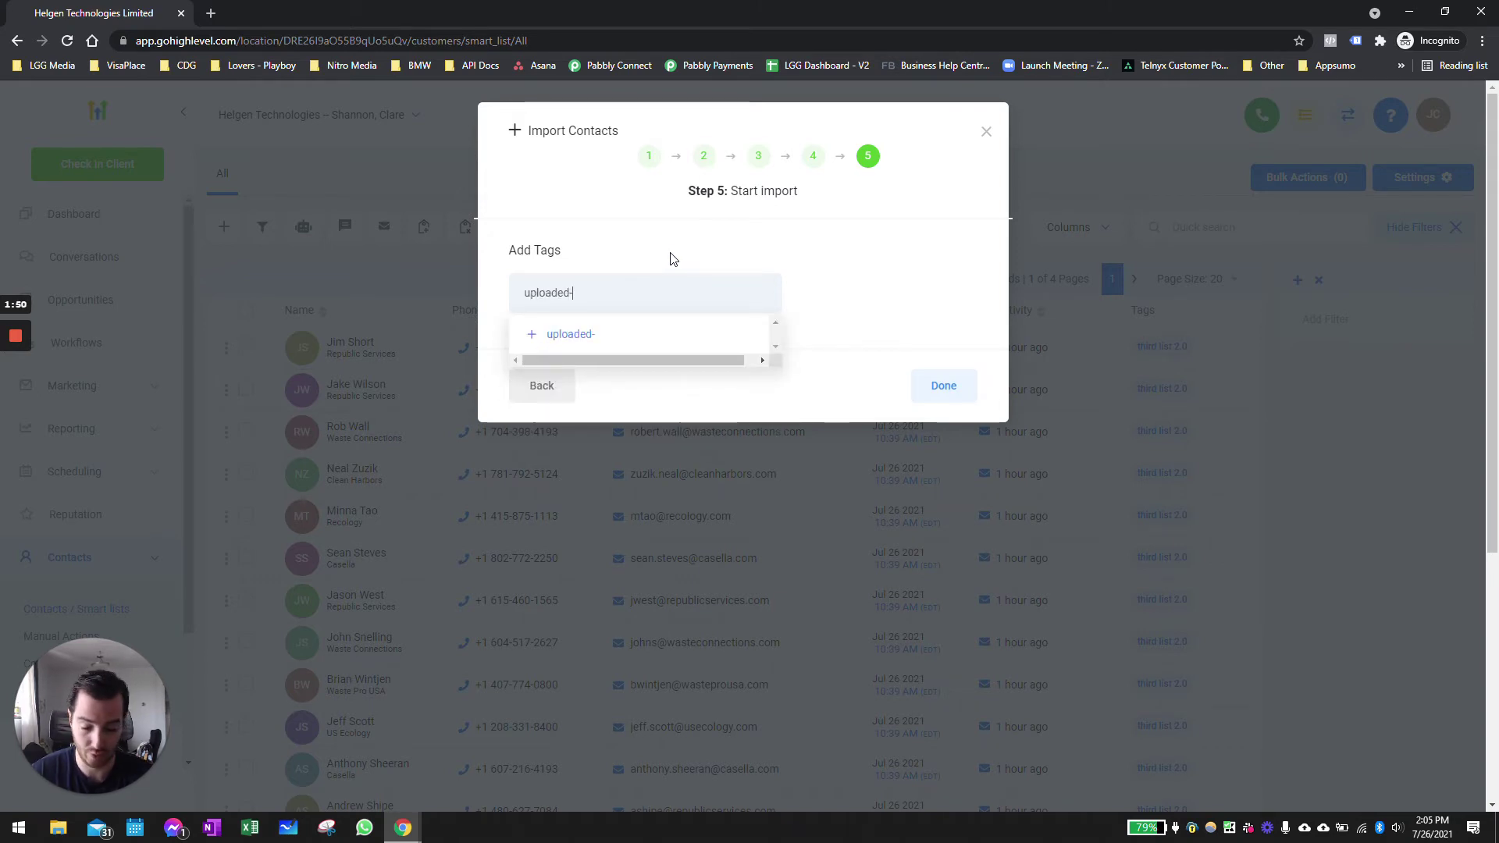
type("ed-0")
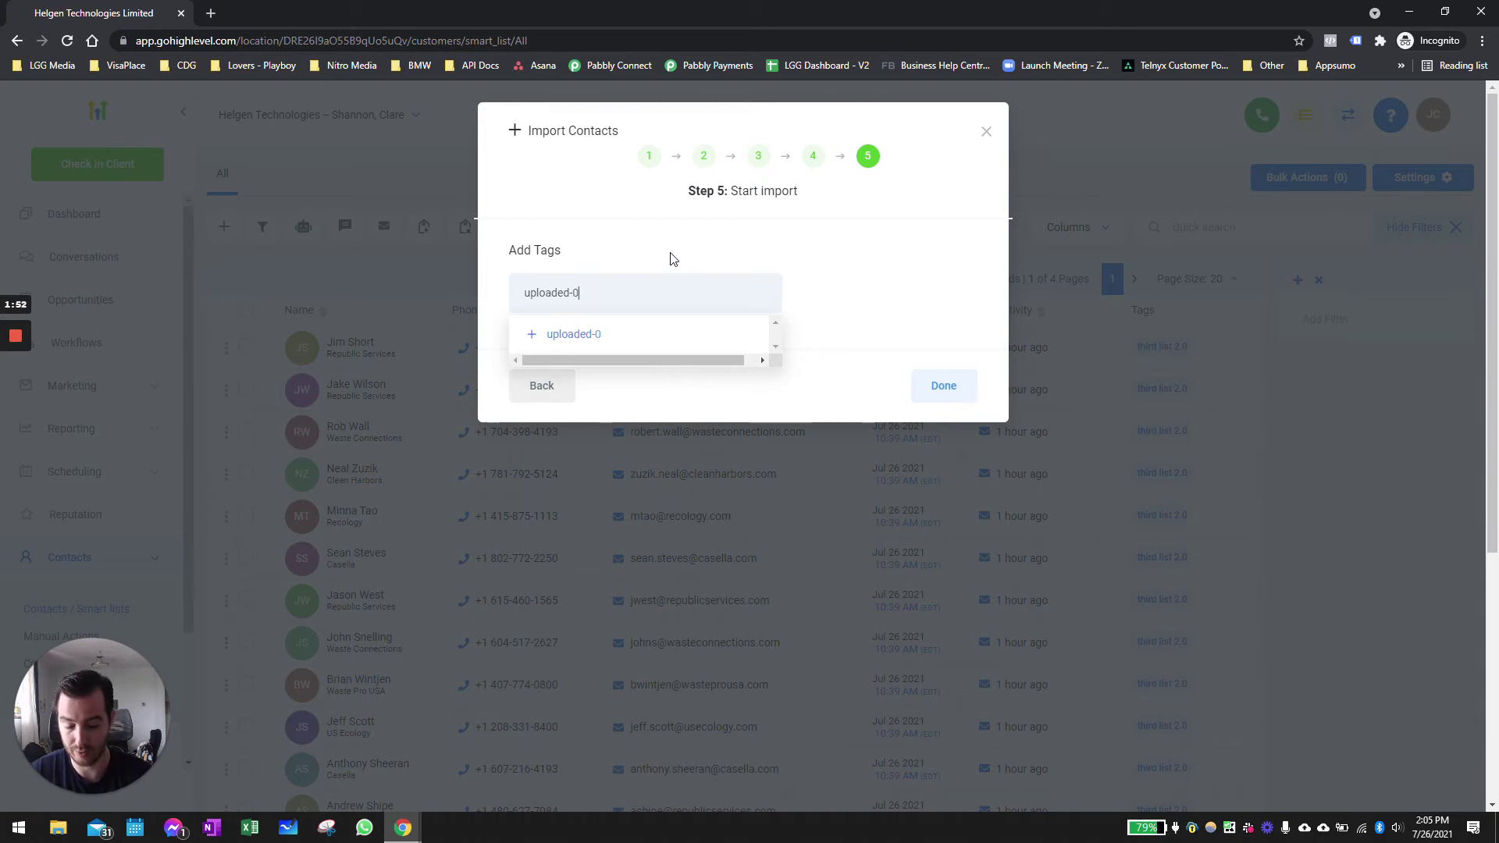
key("BackSpace")
type("2021-07026")
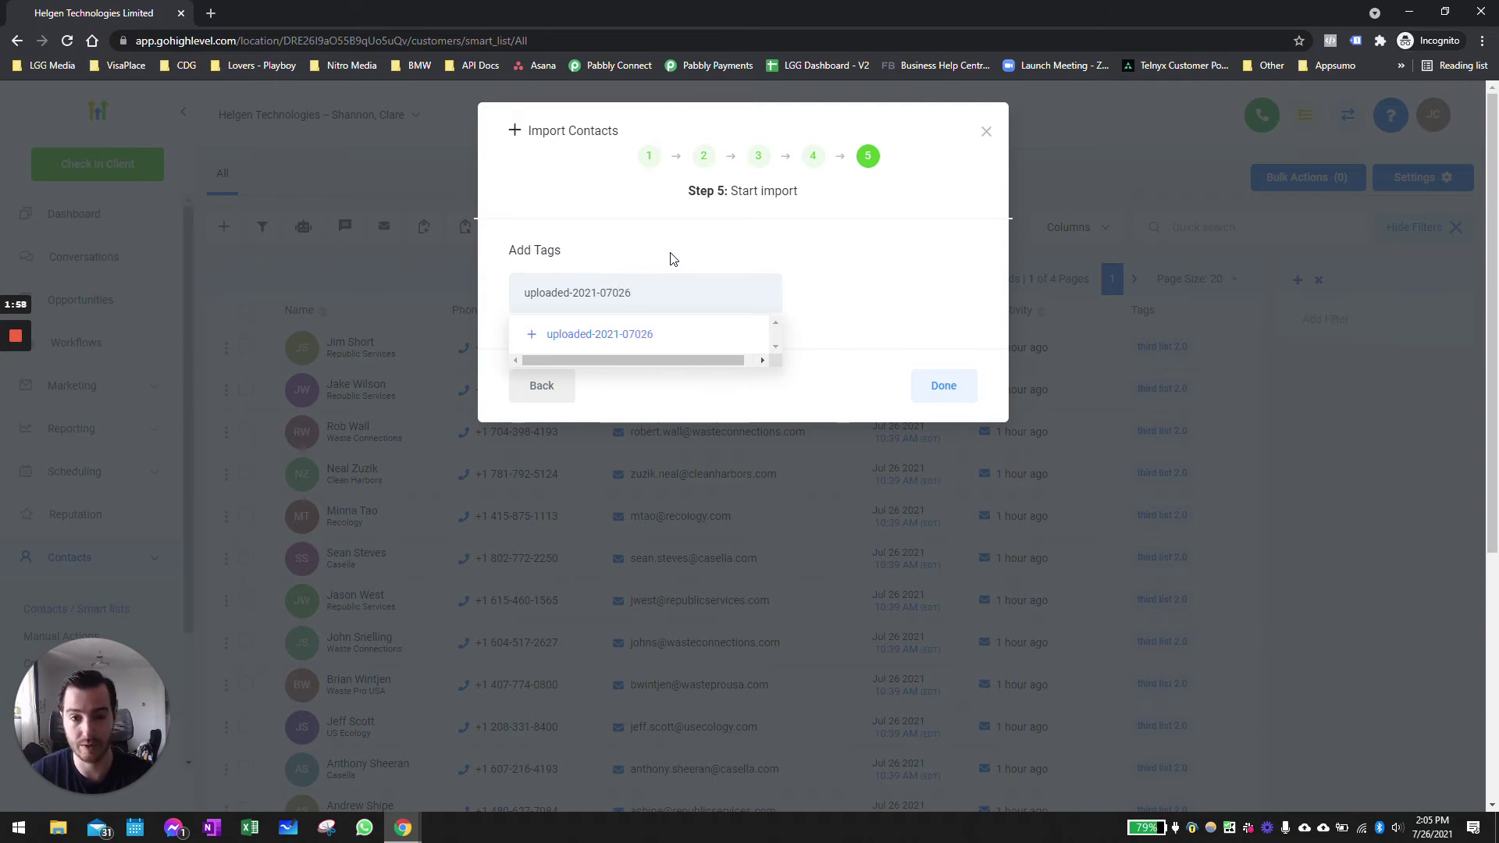
left_click(616, 293)
key("BackSpace")
type("-")
key("Left")
key("ctrl+shift+Left")
key("Left")
key("Left")
key("ctrl+shift+Left")
key("Left")
key("Left")
key("ctrl+a")
left_click(577, 334)
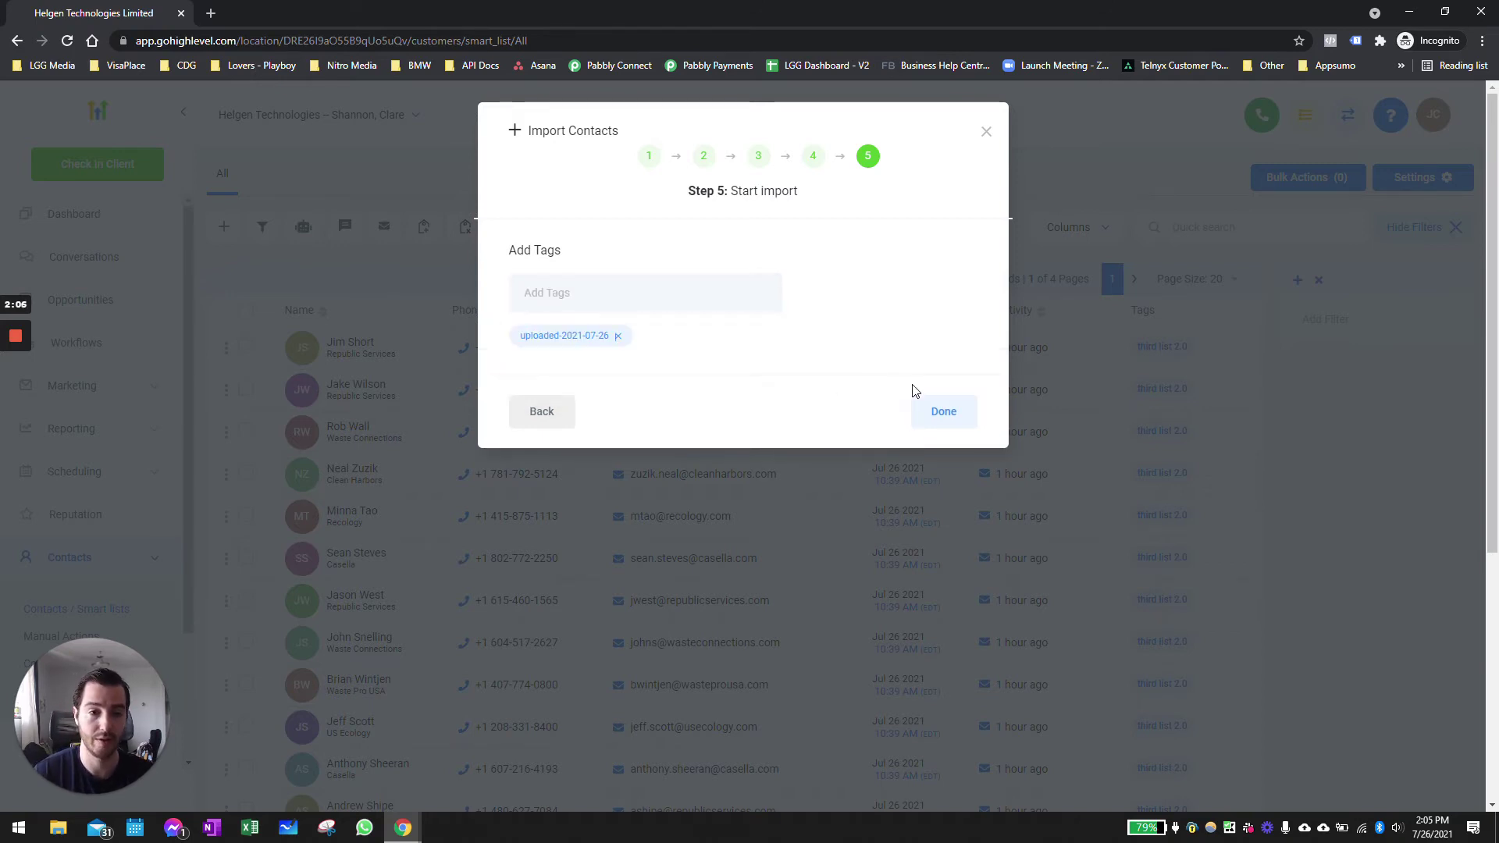
left_click(945, 411)
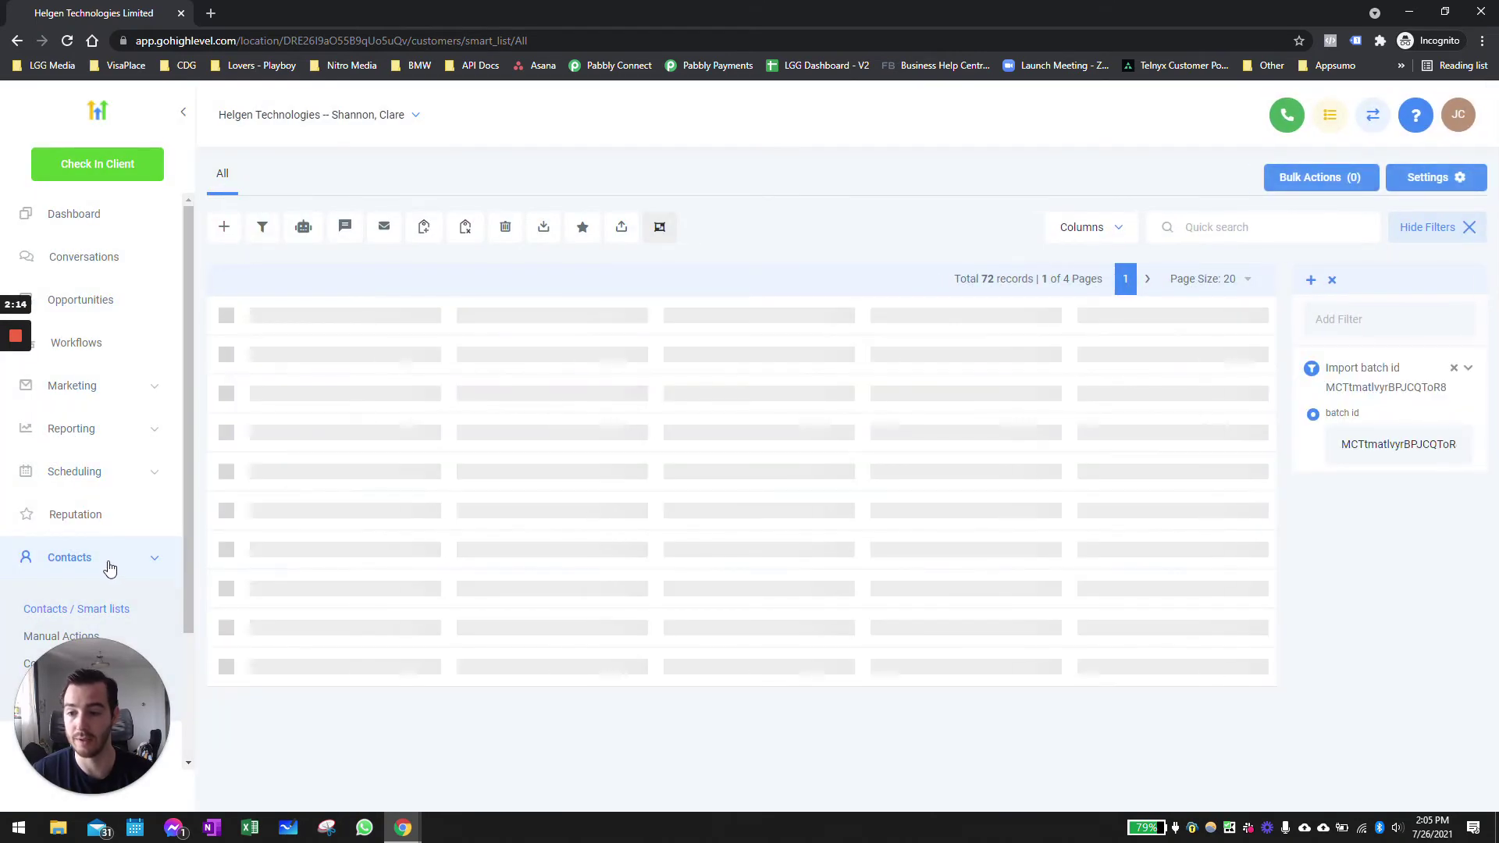
Reopen the contacts list, quick-search it for "tag" and try to filter it by the tag uploaded-2021-07-26.
left_click(104, 609)
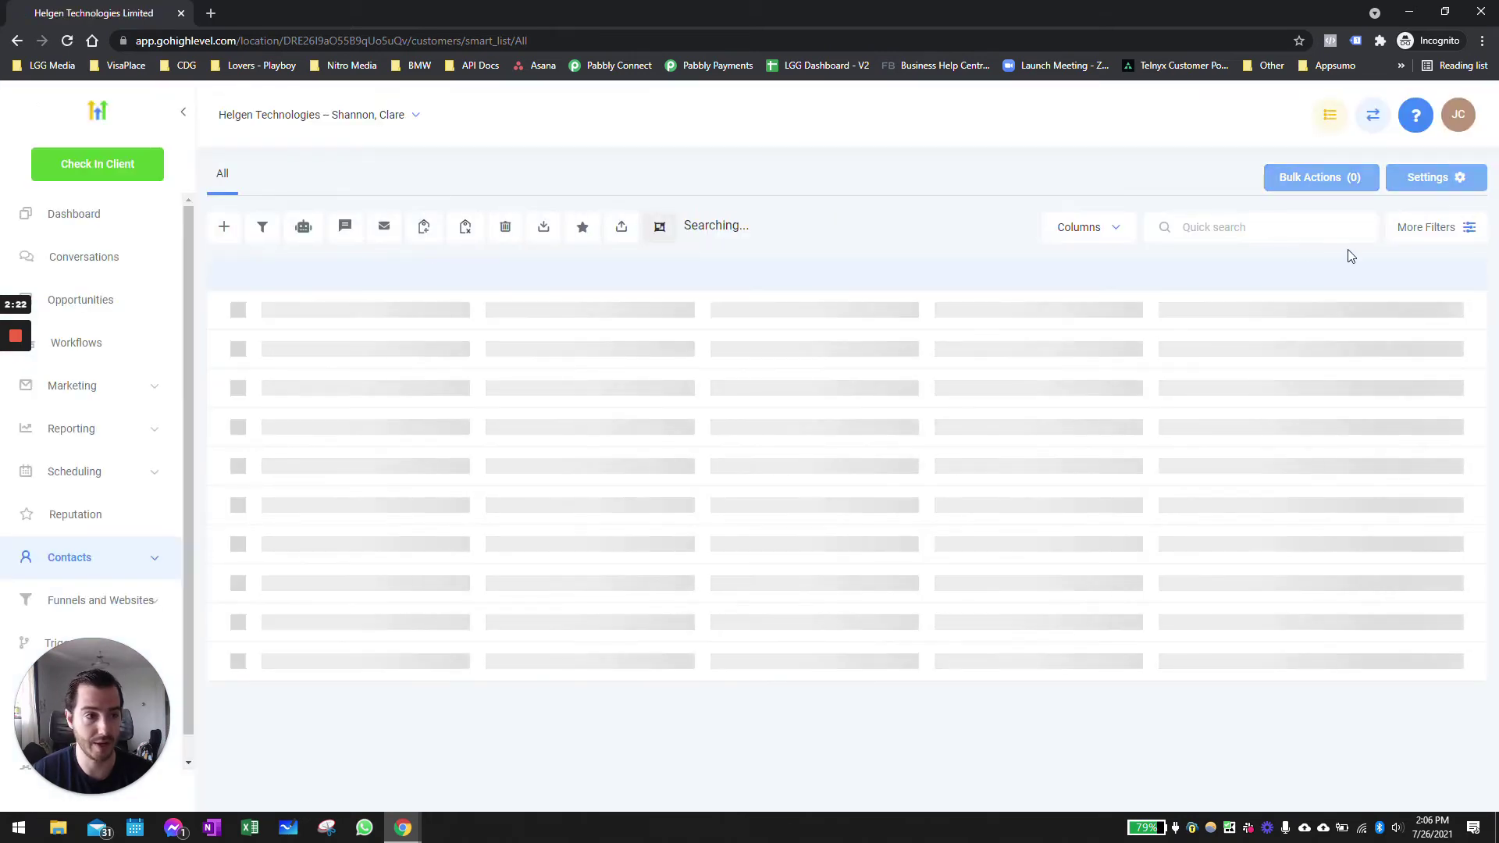
type("tag")
left_click(1414, 227)
left_click(1338, 320)
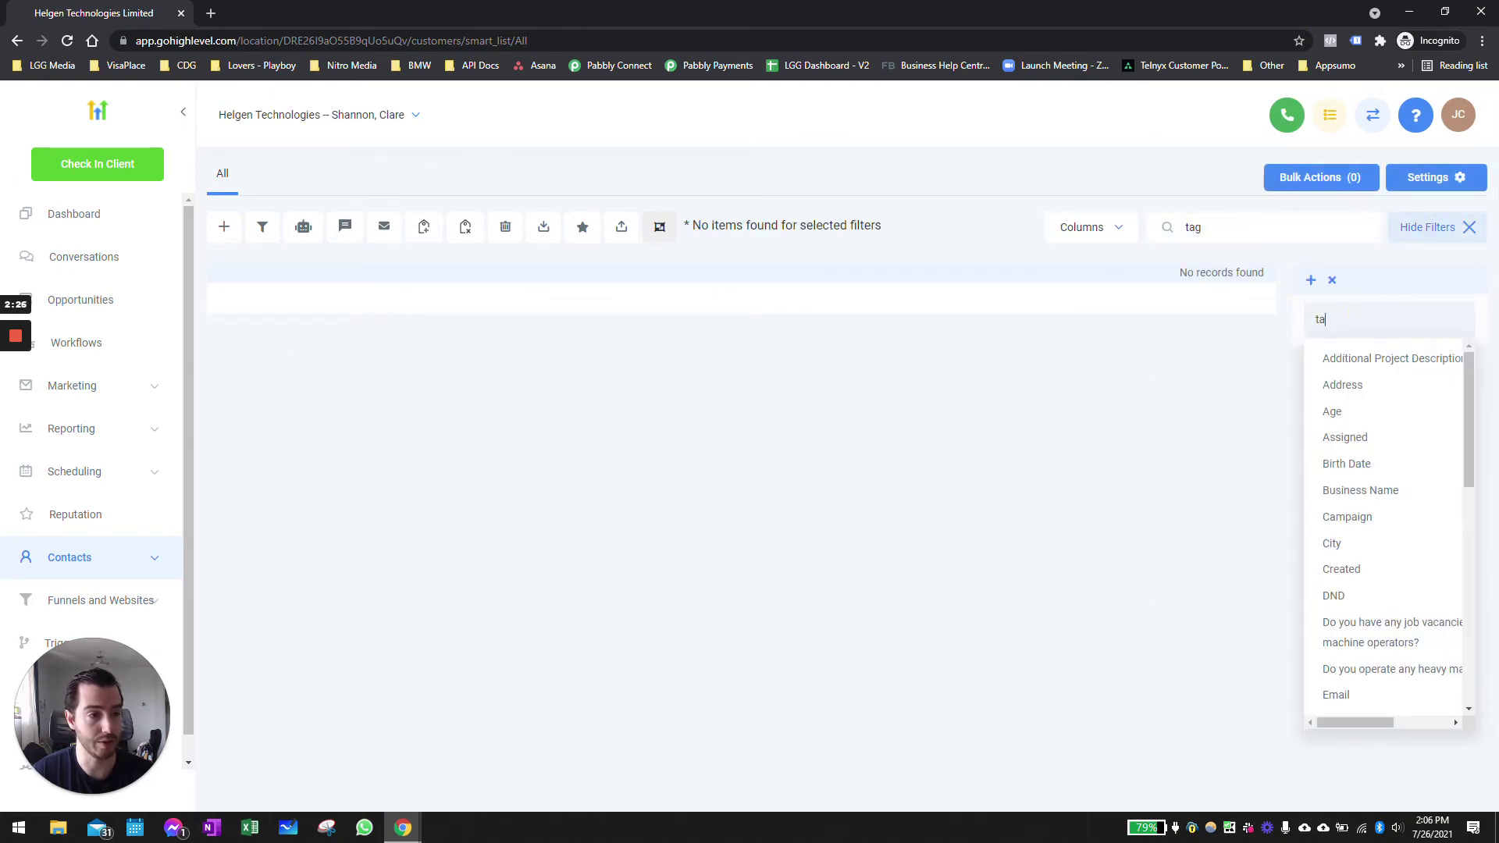
type("tag")
left_click(1357, 394)
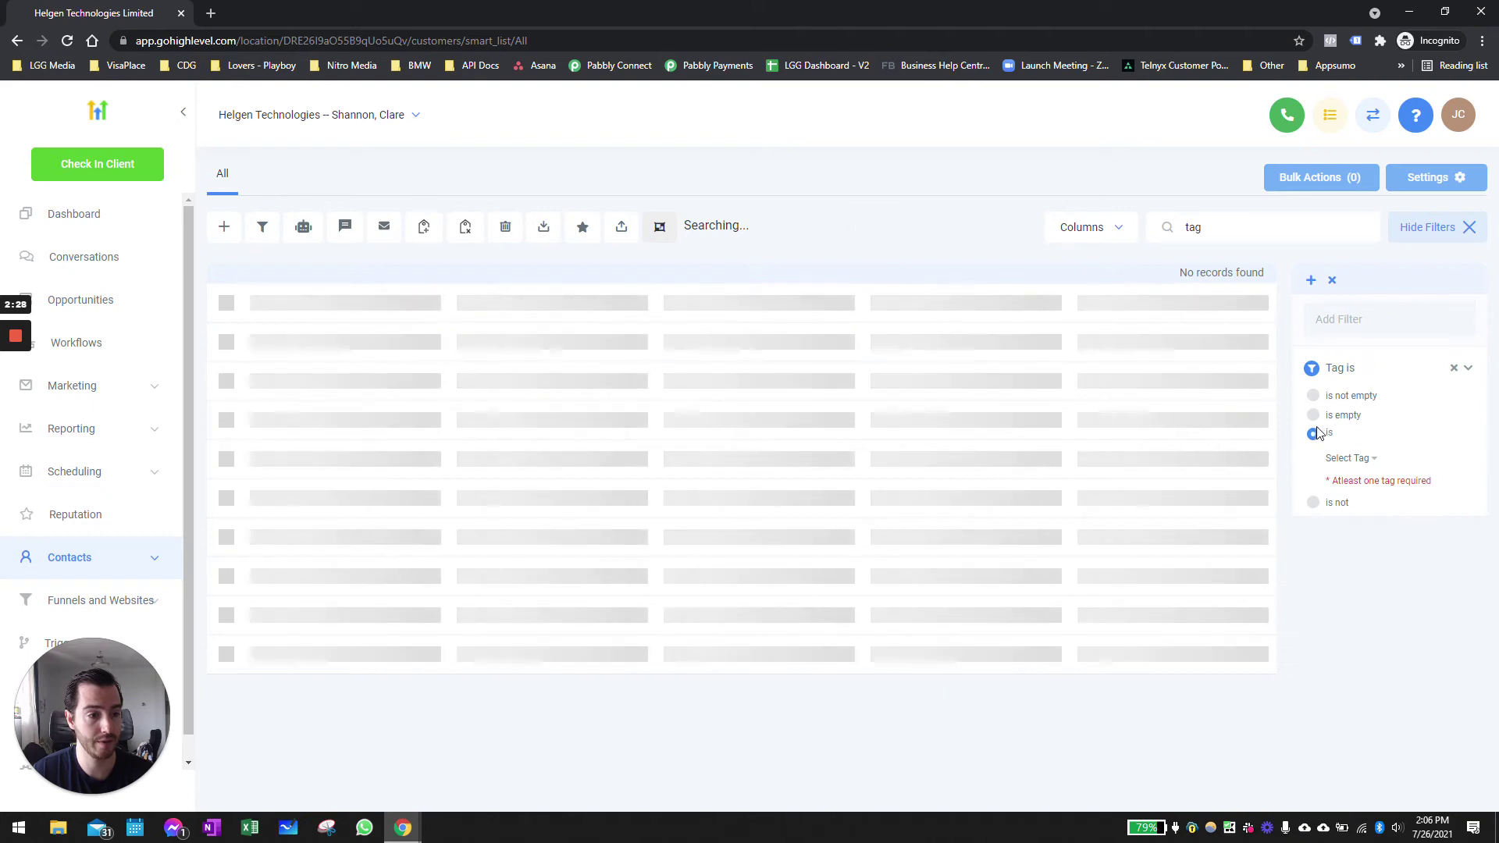
left_click(1349, 458)
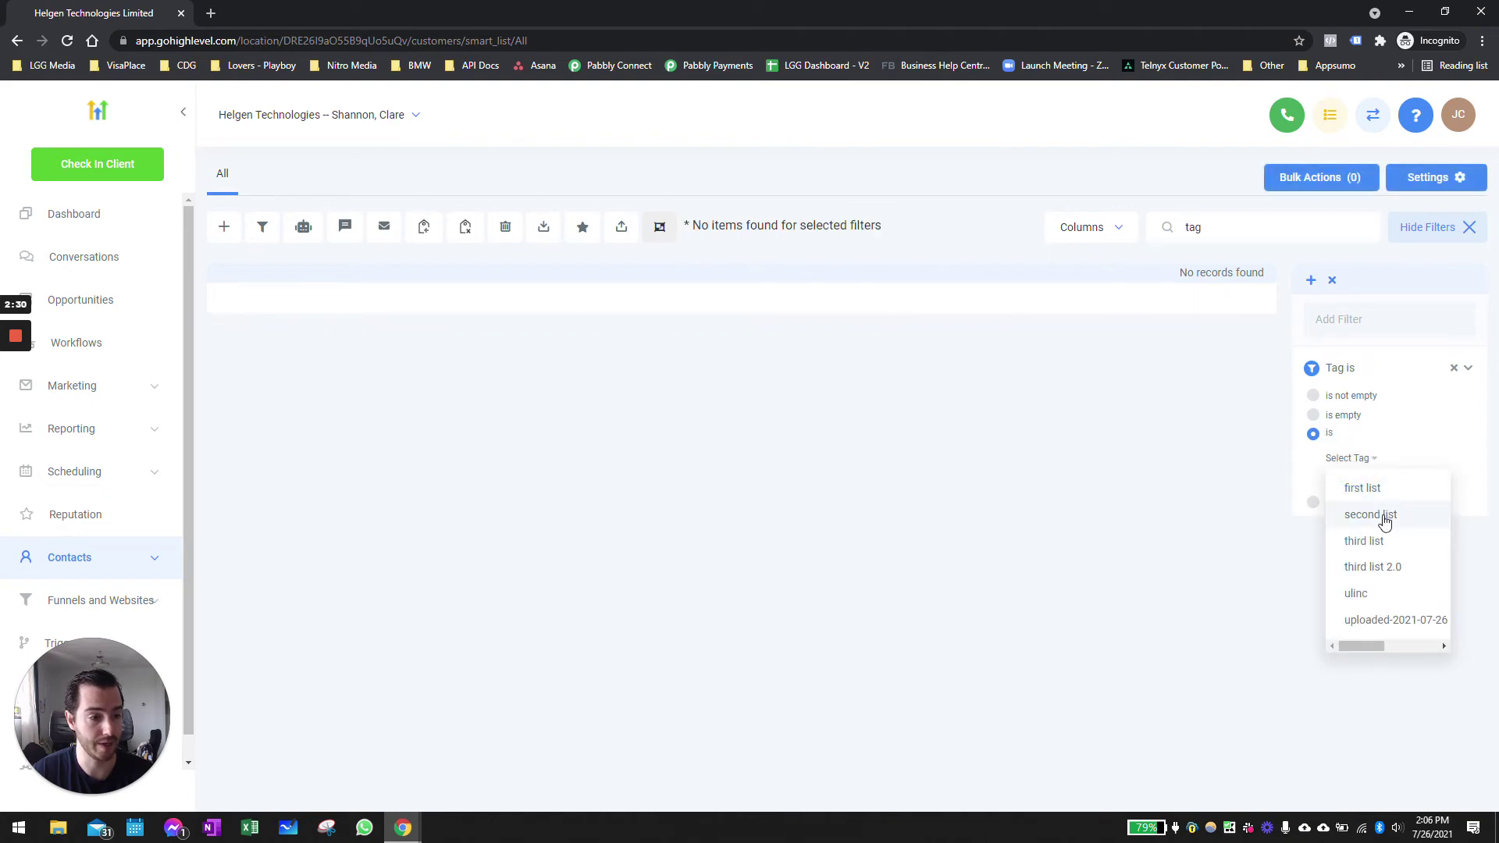
left_click(1405, 616)
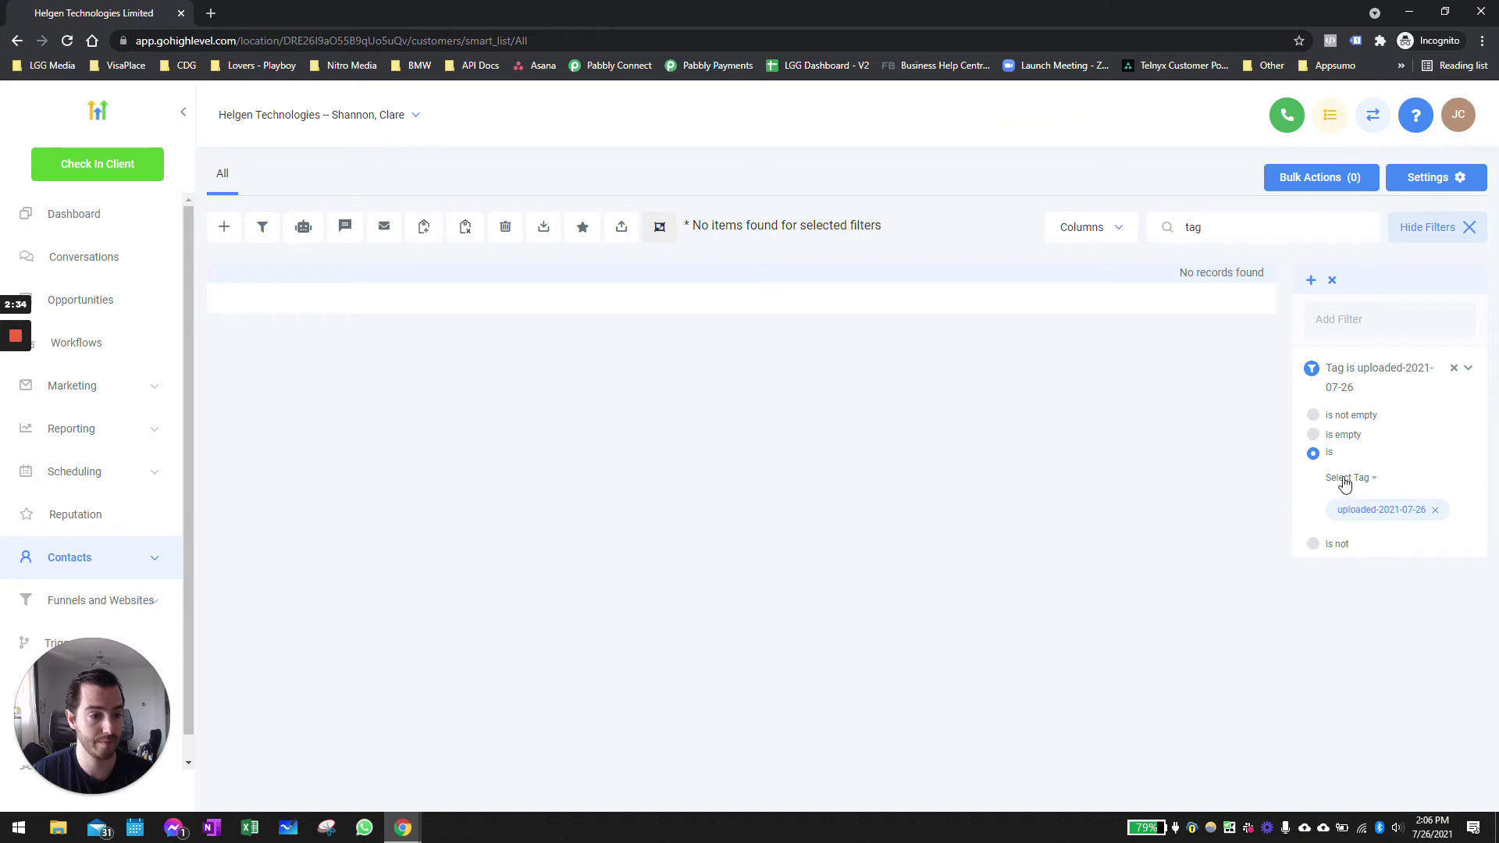
Reload the contacts list and filter it to contacts whose tag is uploaded-2021-07-26.
key("F5")
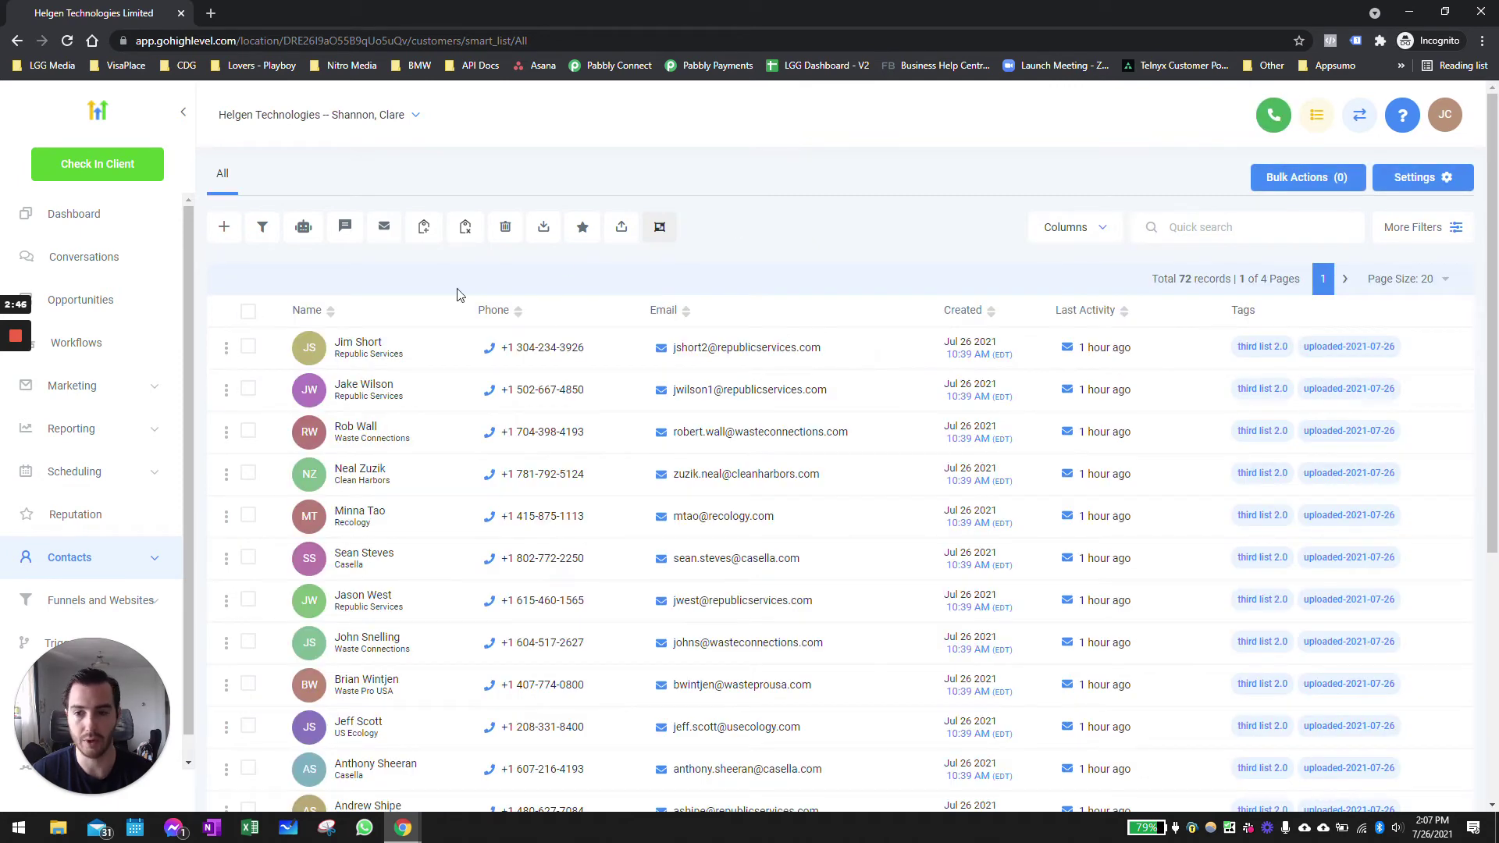
left_click(1410, 227)
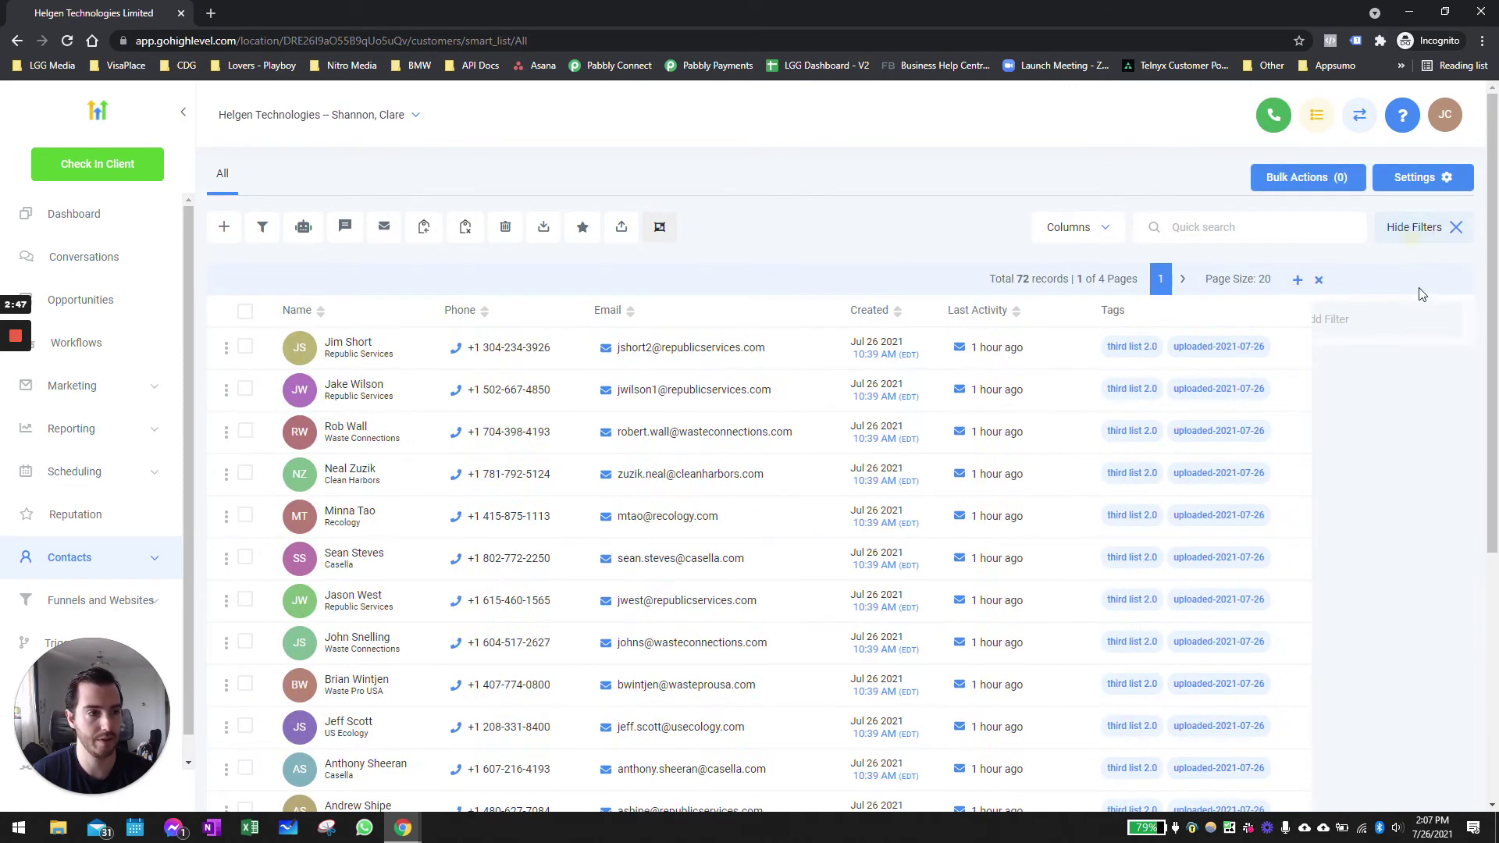
left_click(1350, 318)
type("tag")
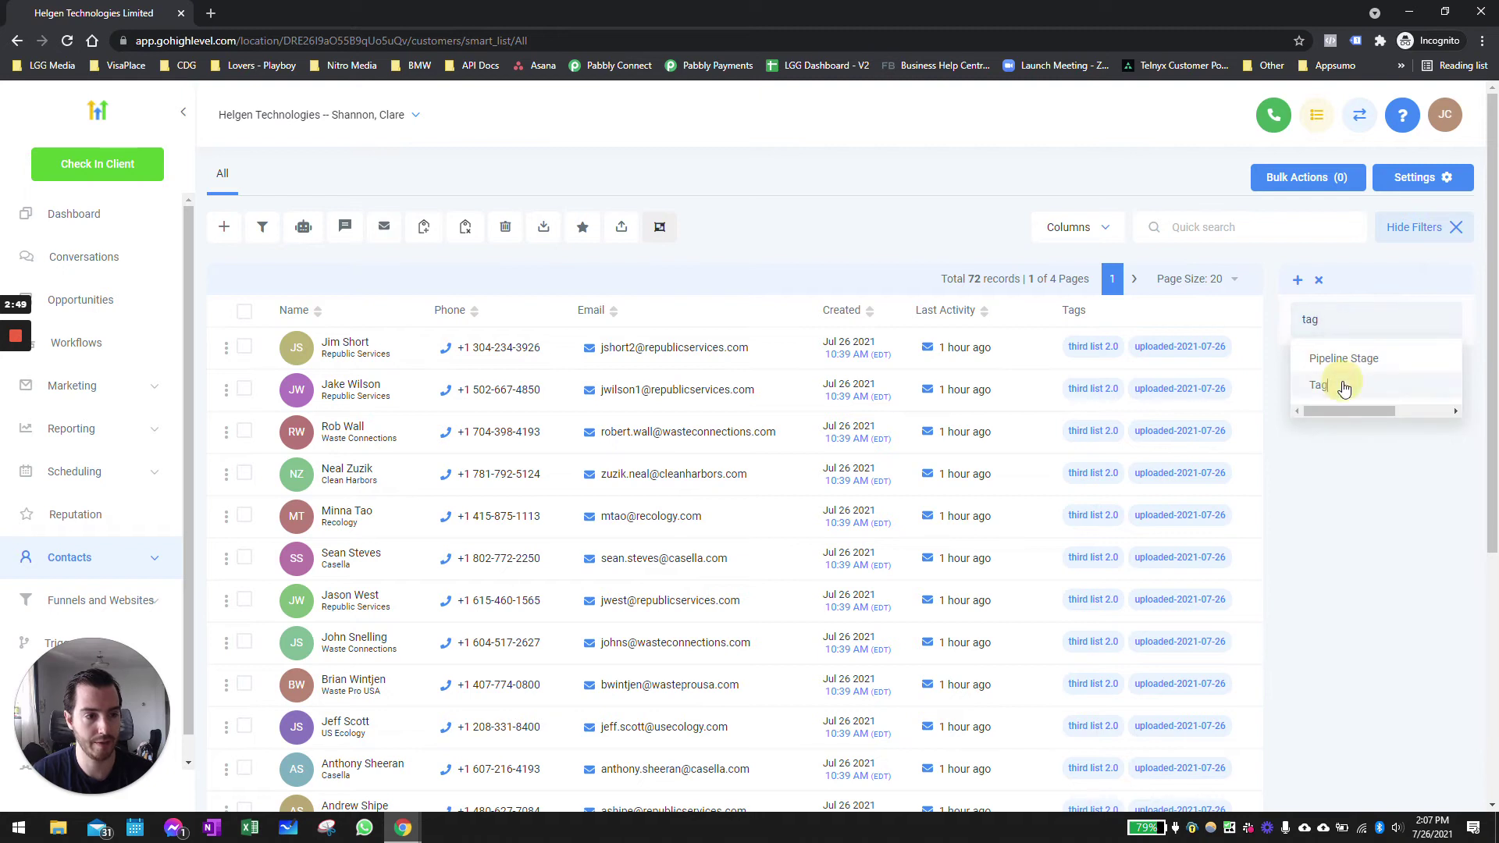
left_click(1320, 385)
left_click(1335, 459)
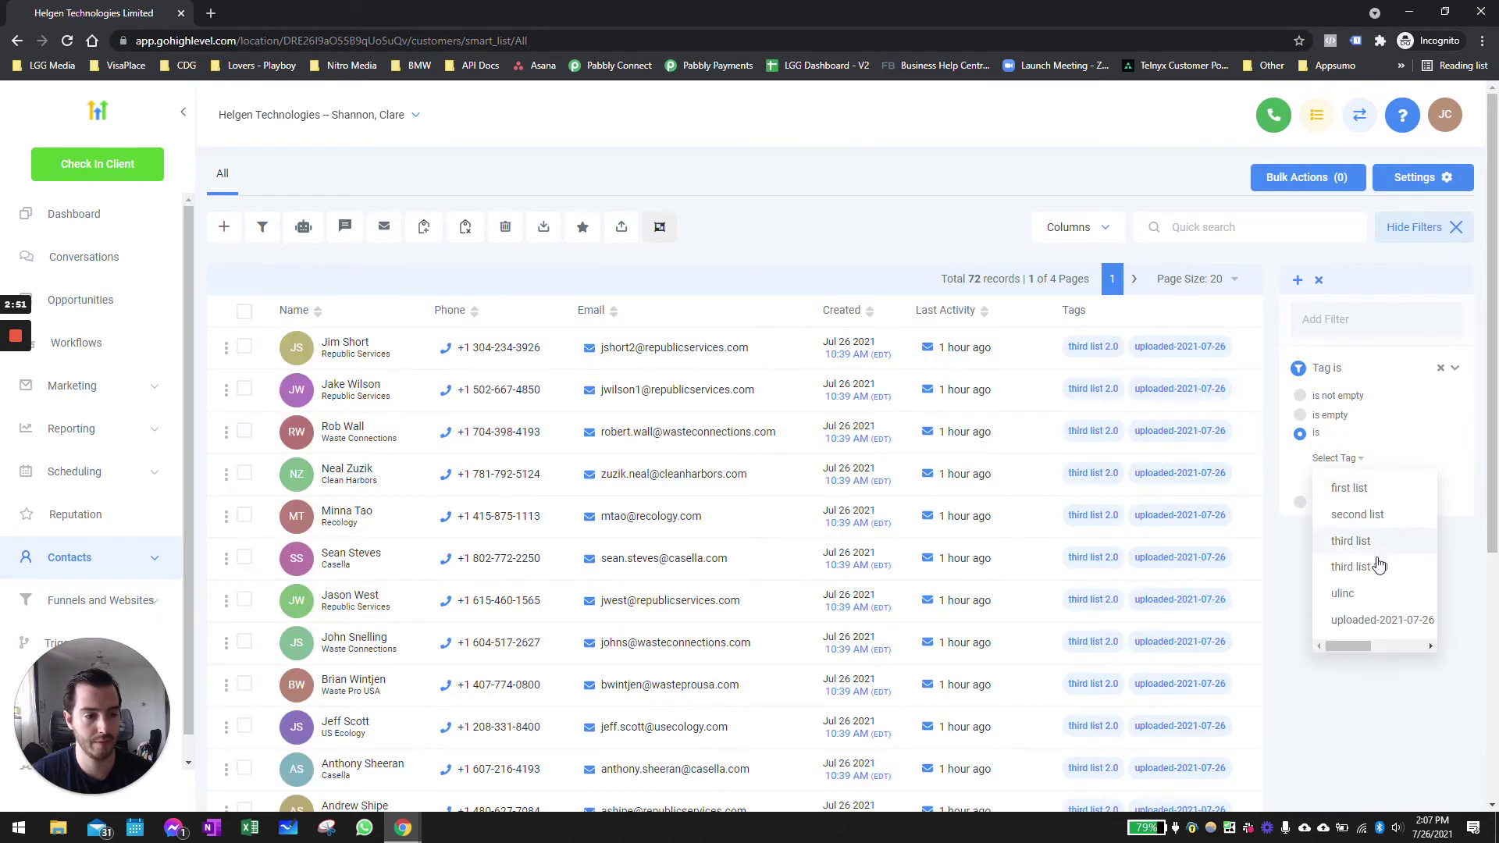
left_click(1368, 622)
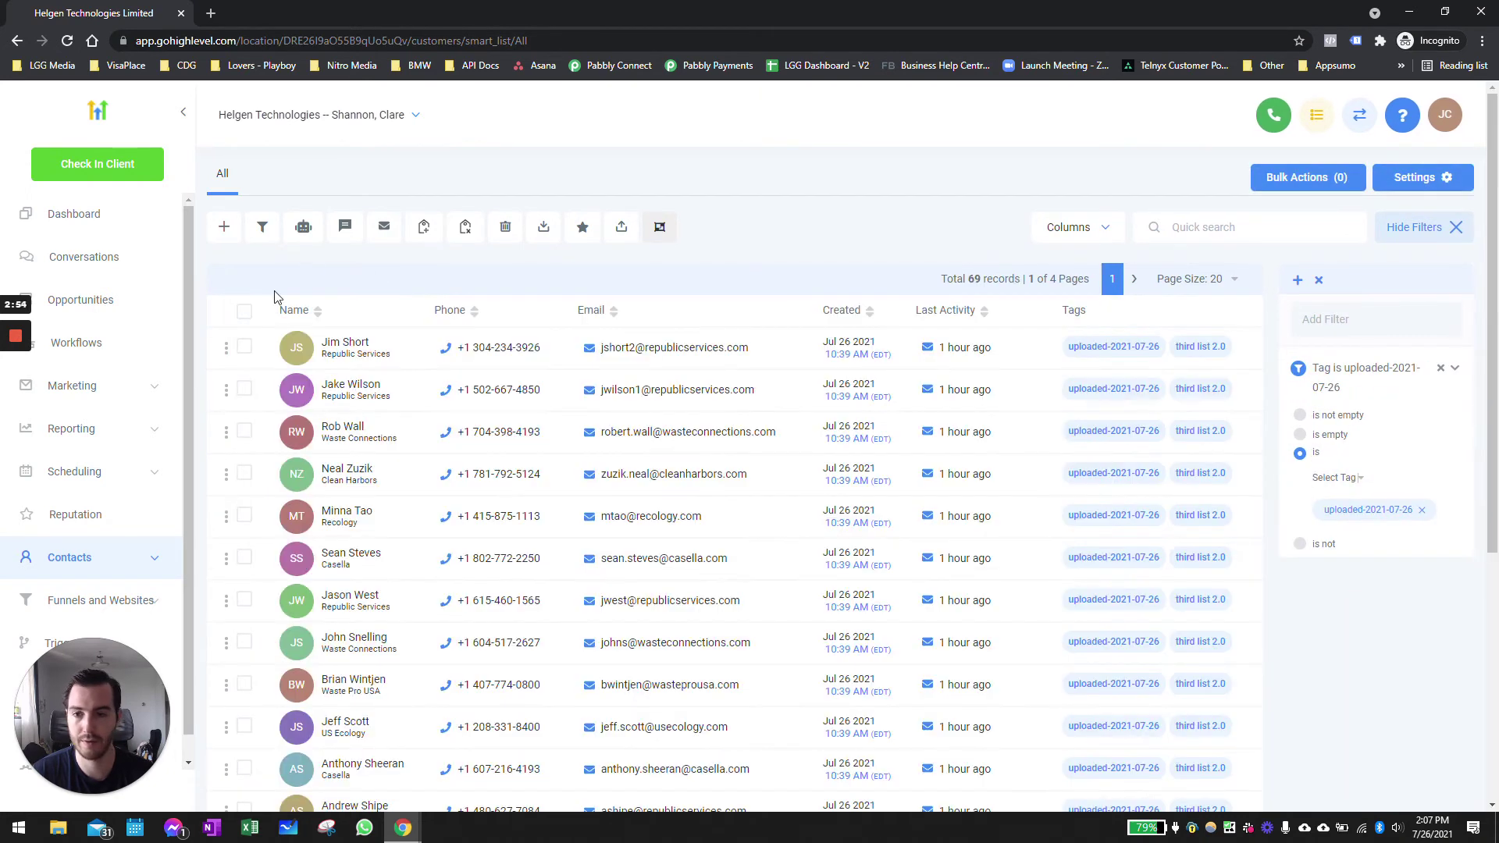
Select all filtered contacts across every page and add them all at once to Workflow - New Lead - Intake 1.0, described as "upload entire dataset".
left_click(245, 315)
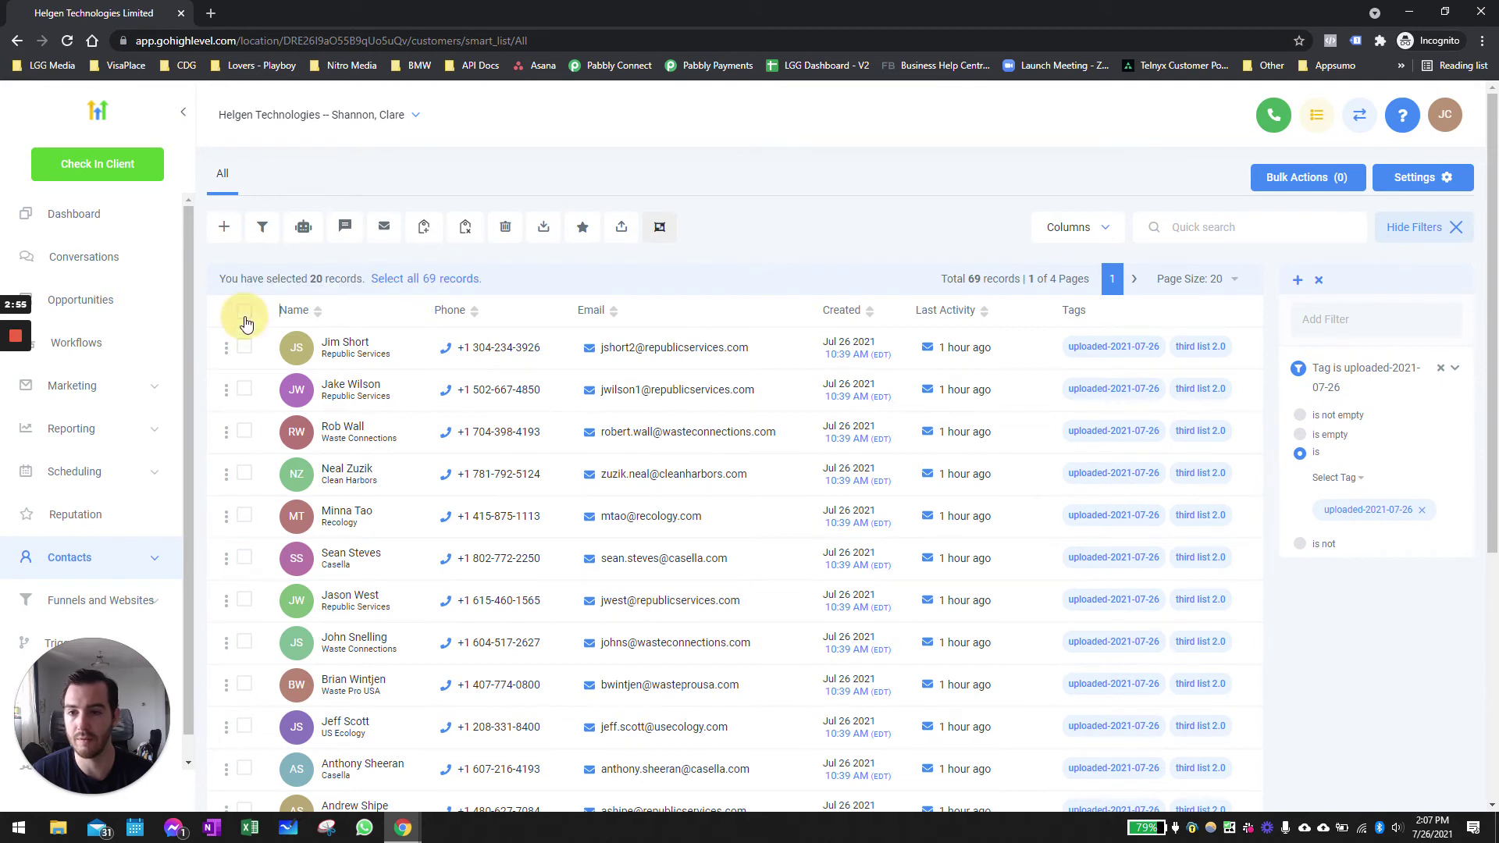
left_click(412, 281)
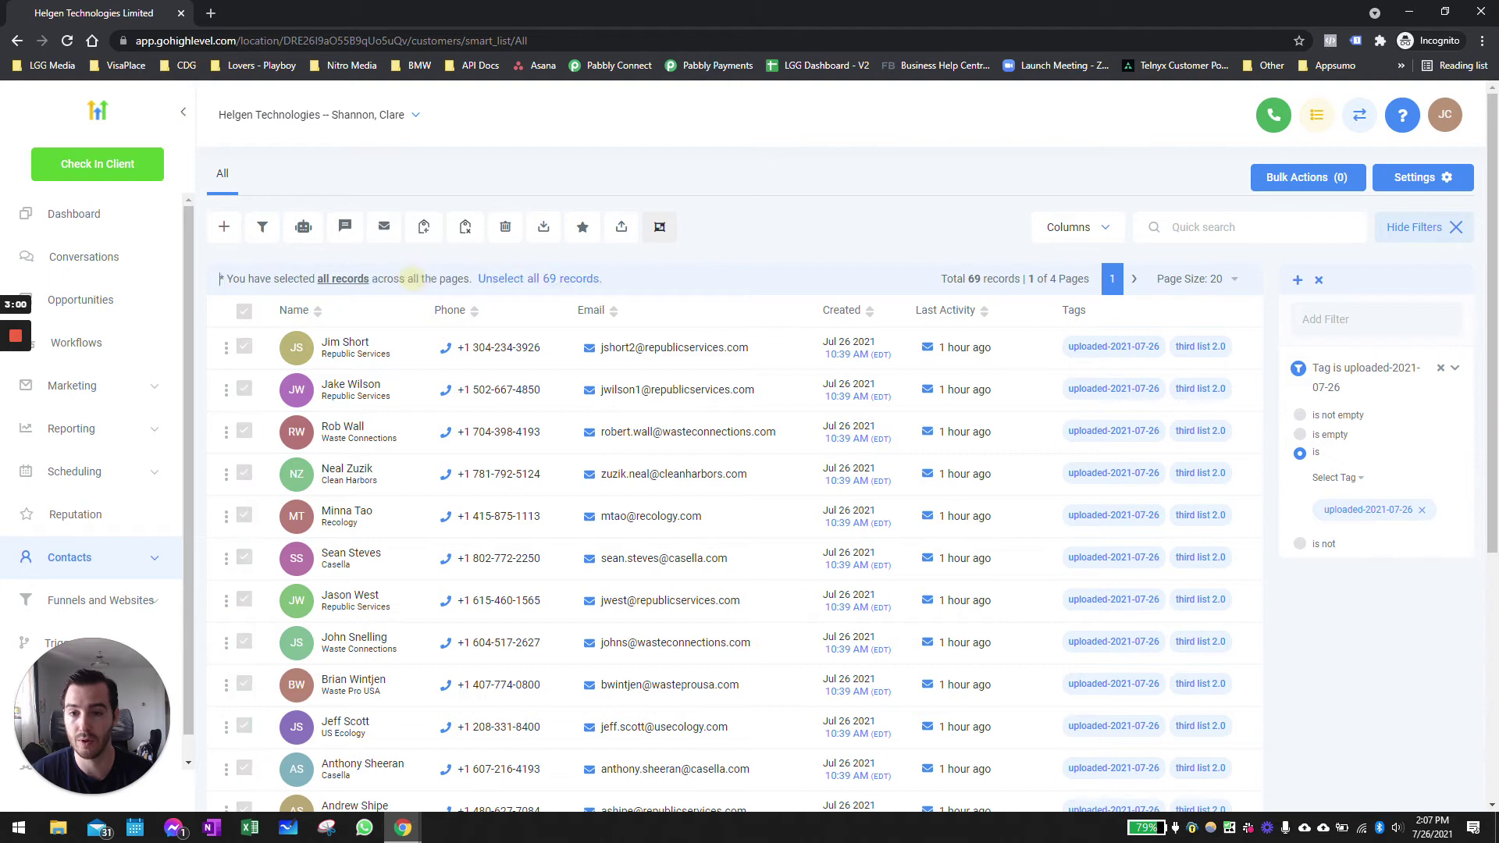
left_click(303, 227)
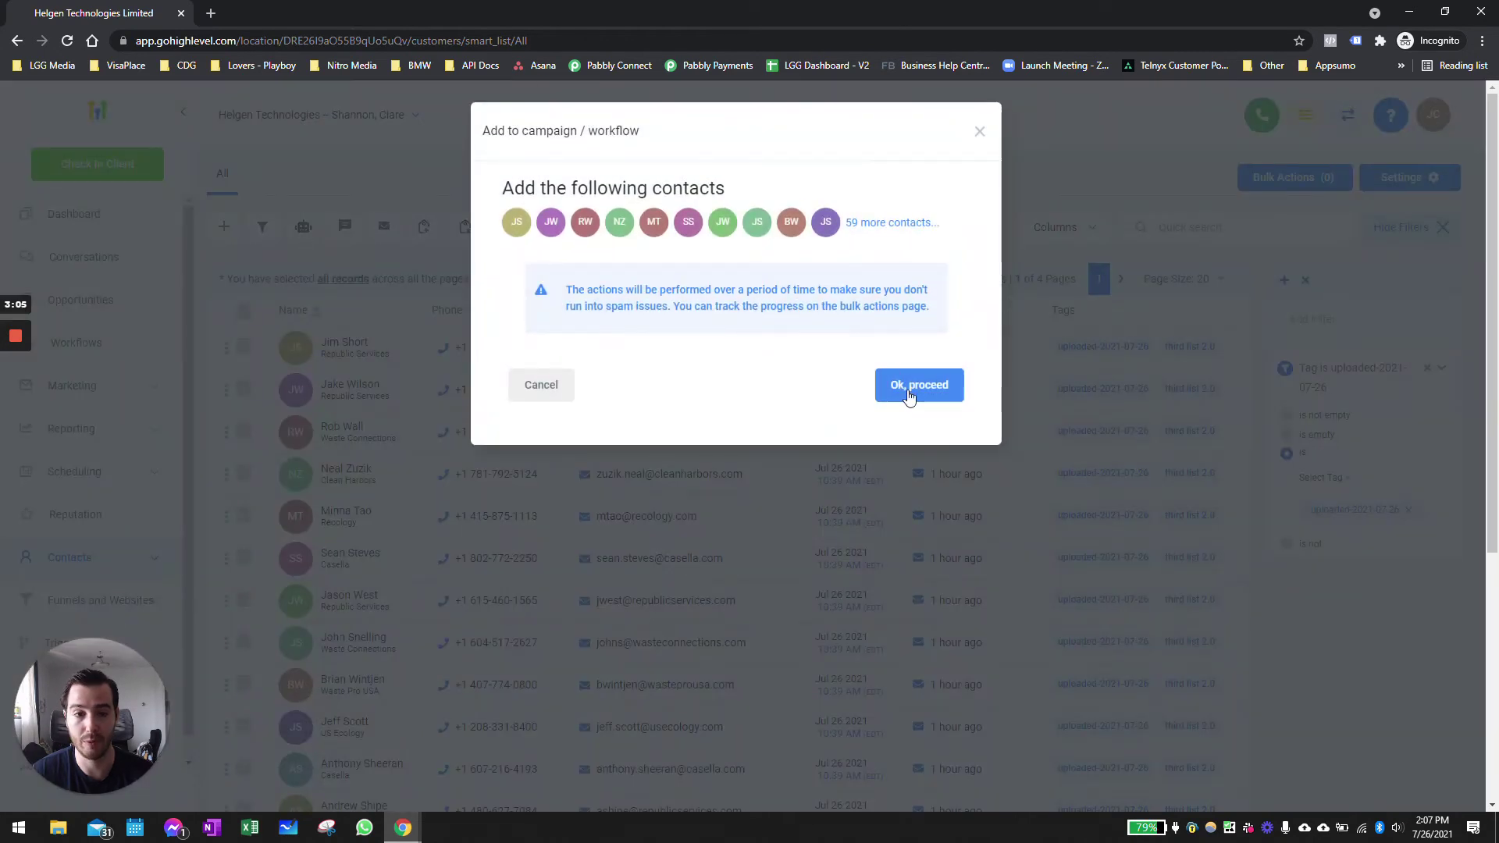
left_click(618, 308)
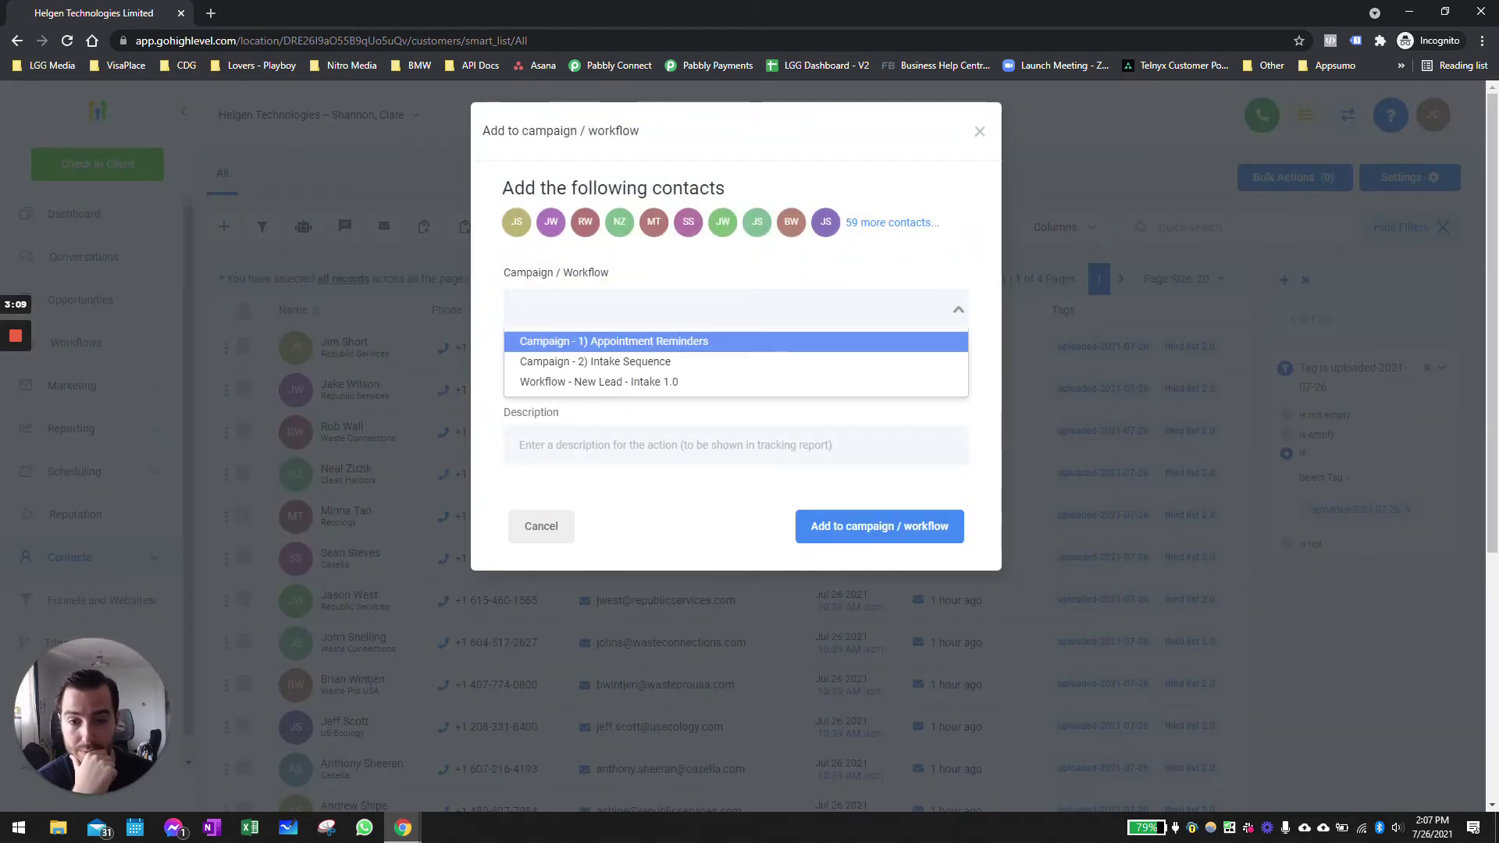
left_click(633, 382)
left_click(580, 449)
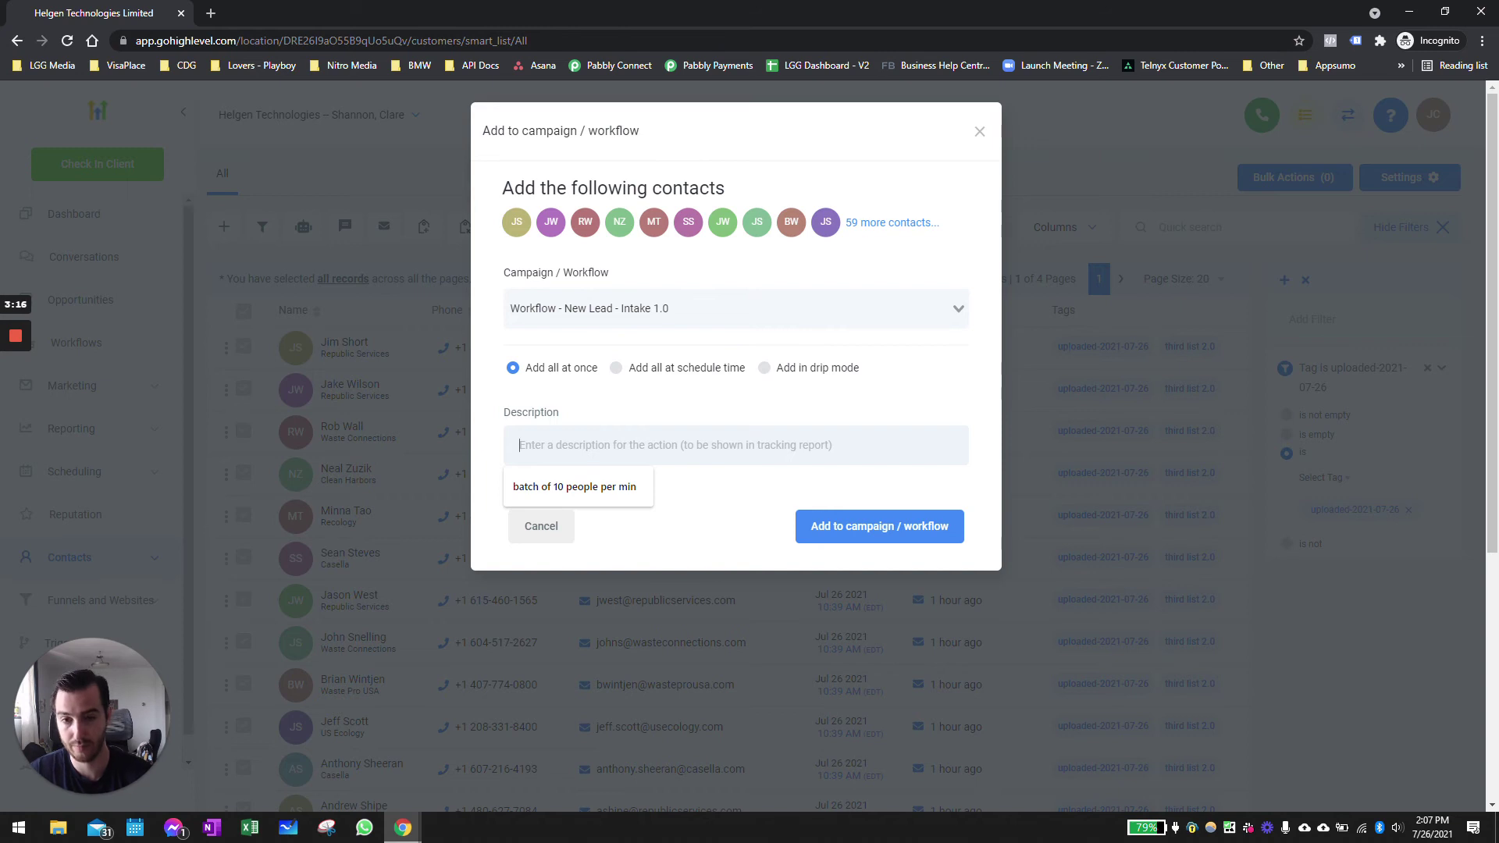
type("upload entire dataset")
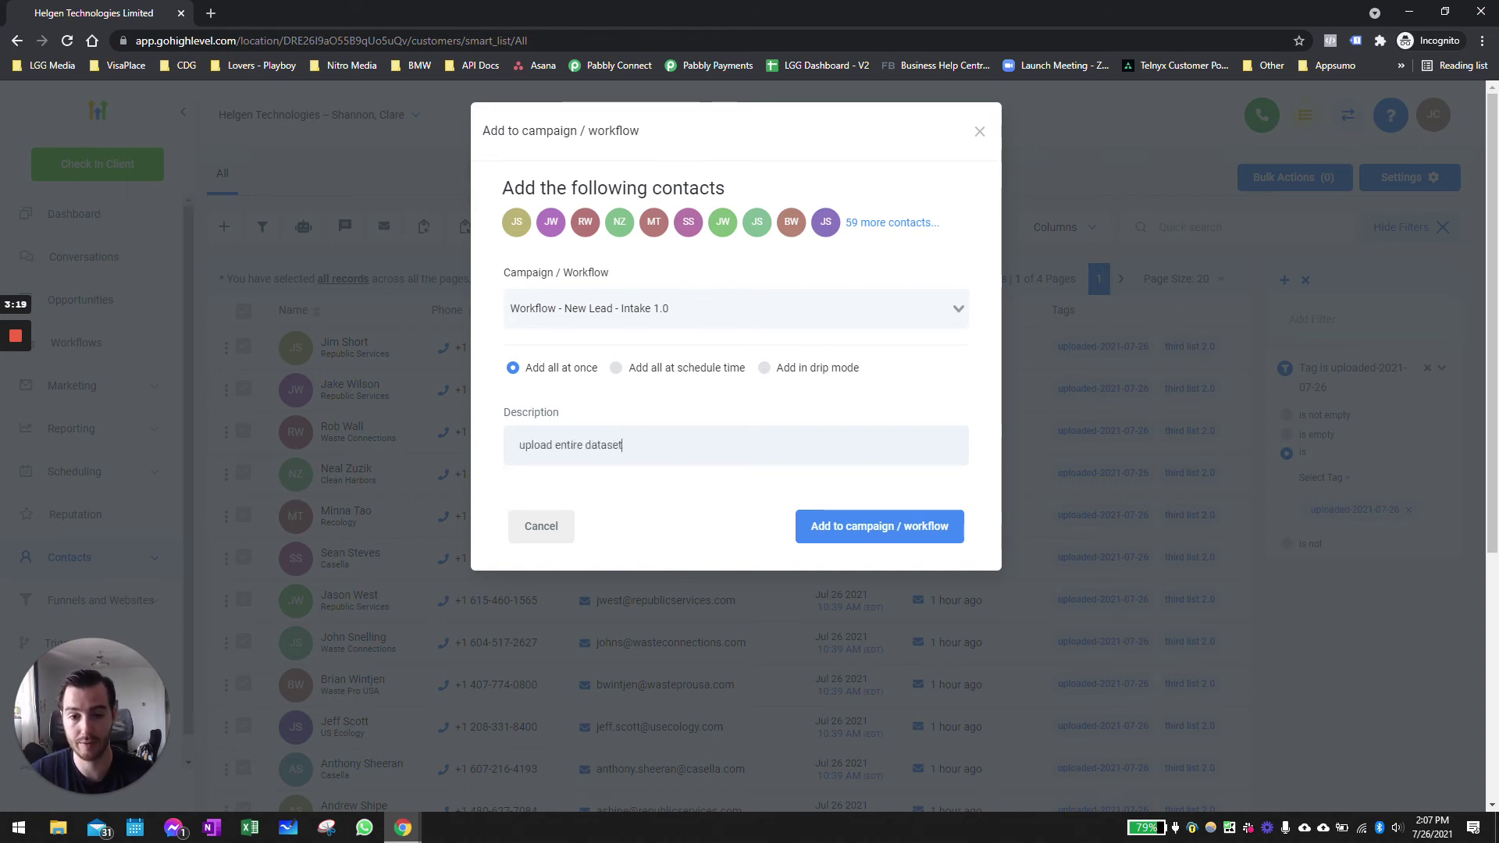
left_click(865, 527)
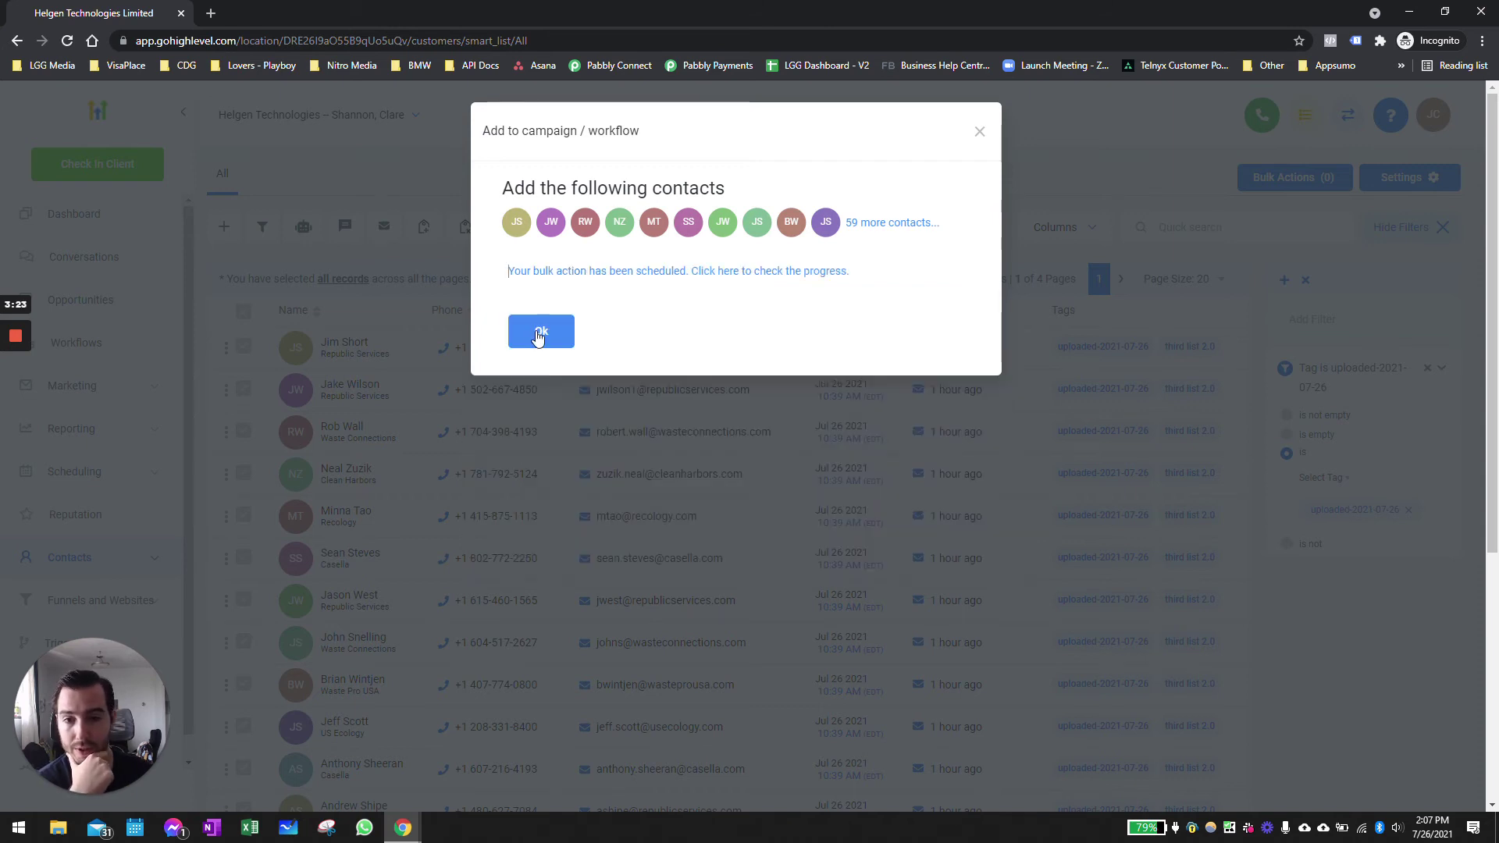
left_click(522, 324)
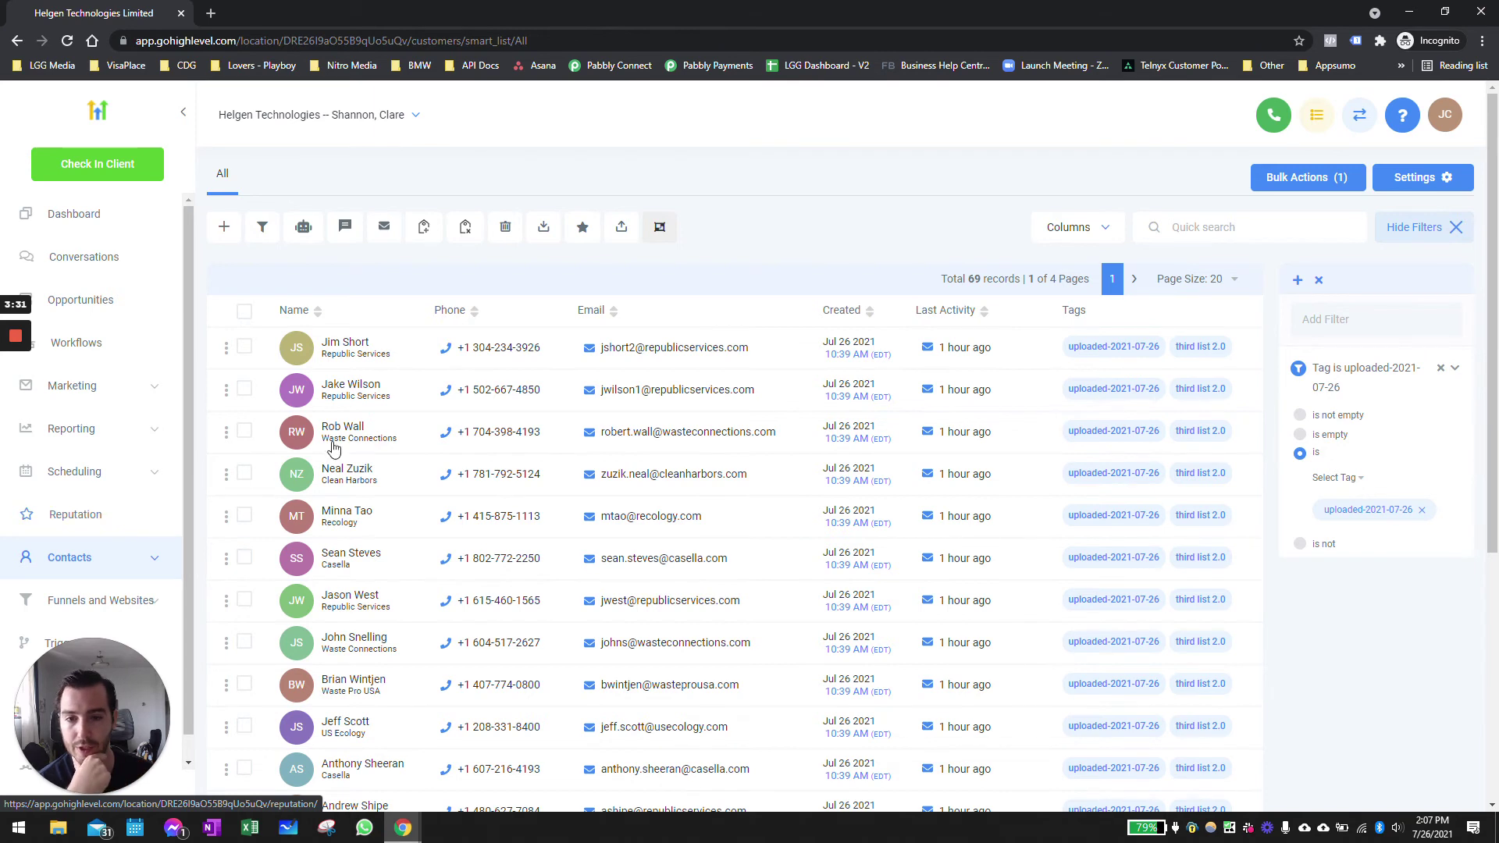
Check the manual actions and contact requests, and examine the status, start time and mode of the scheduled bulk workflow action.
scroll(125, 531, "down", 1)
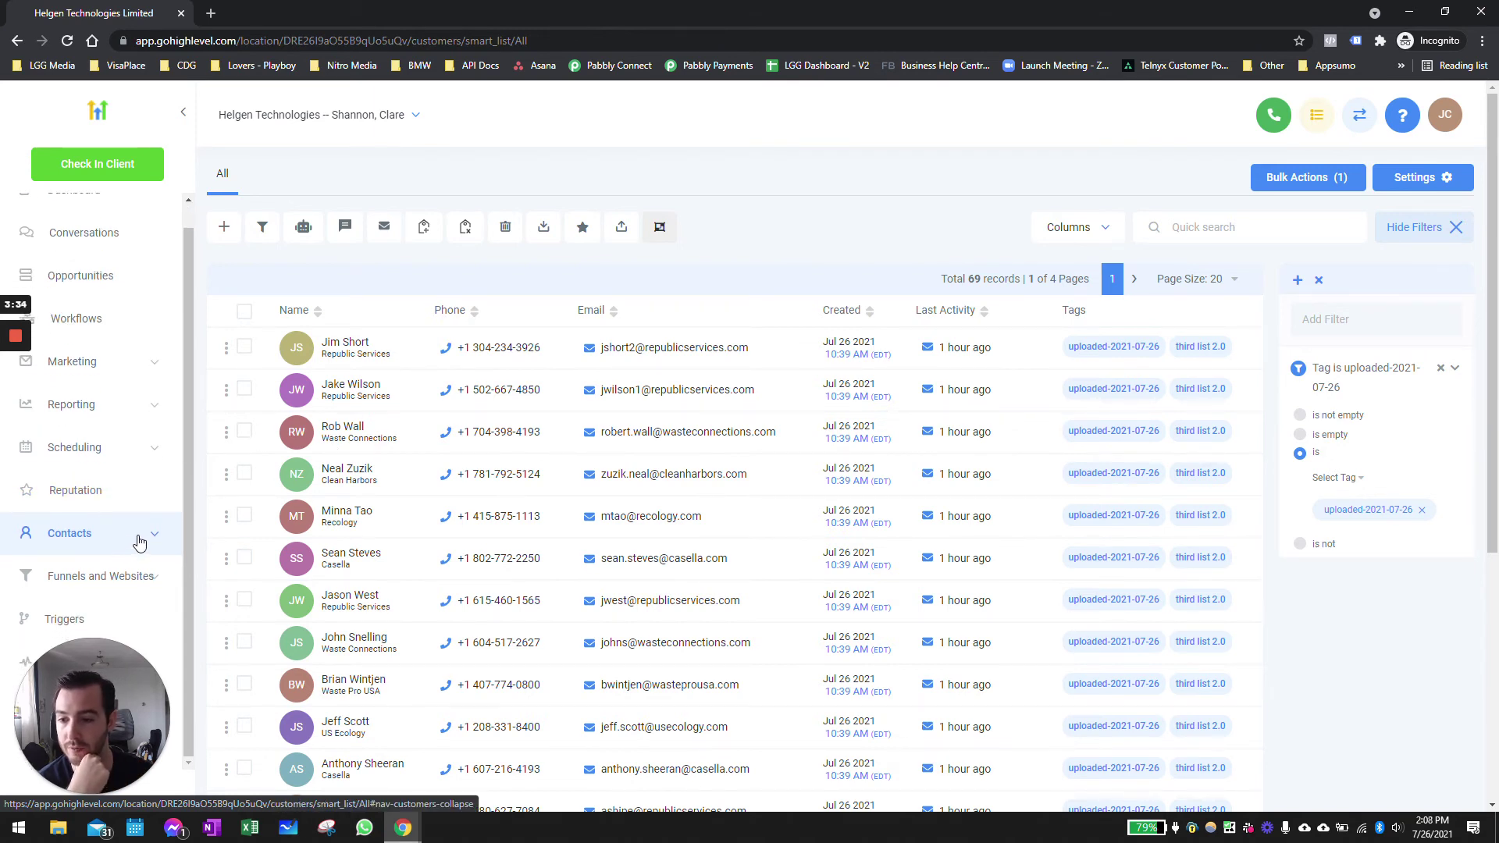
left_click(145, 538)
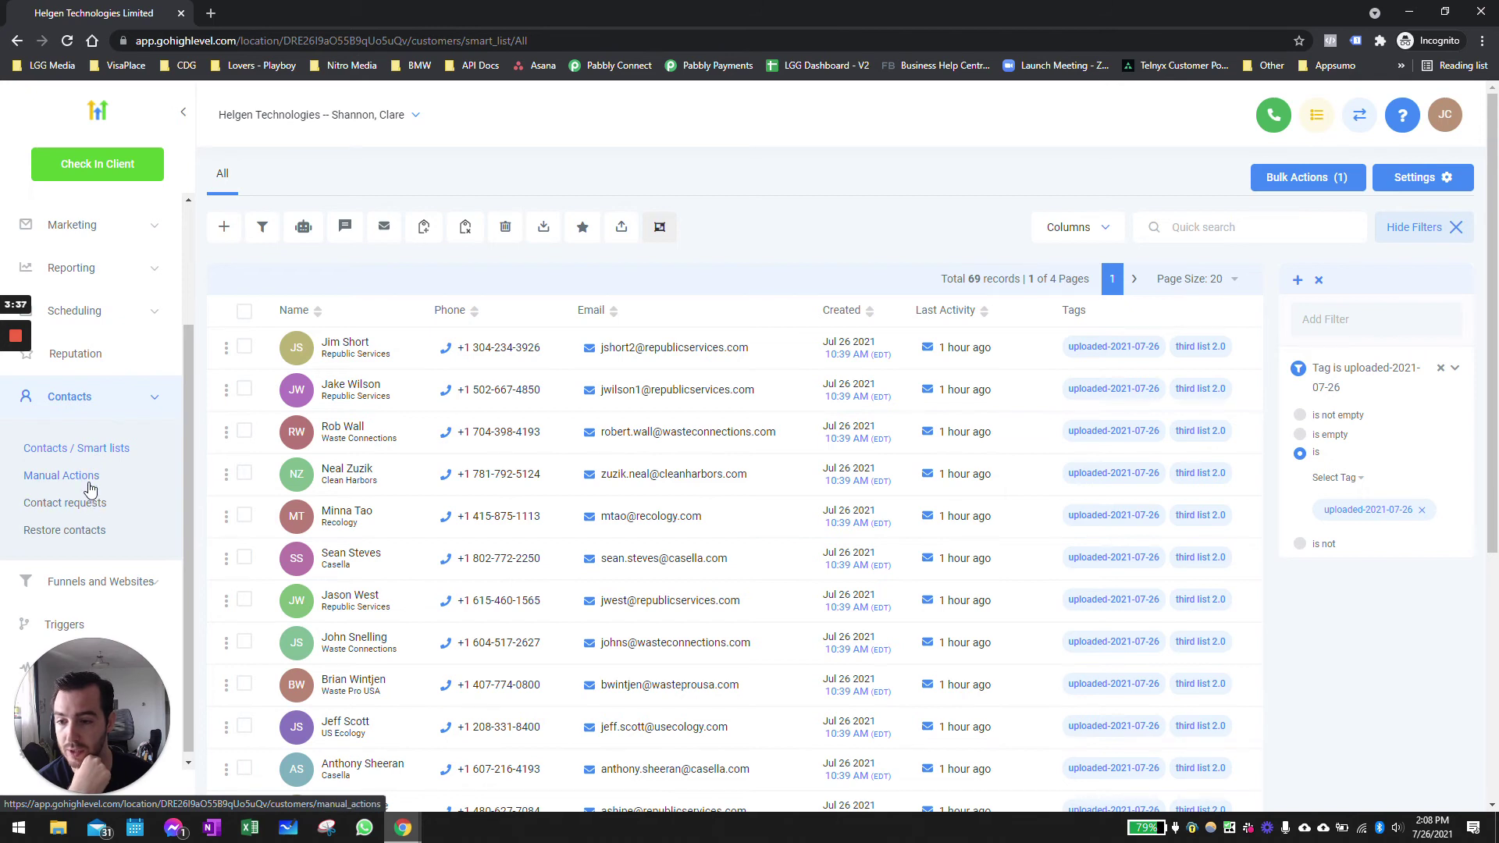
left_click(87, 486)
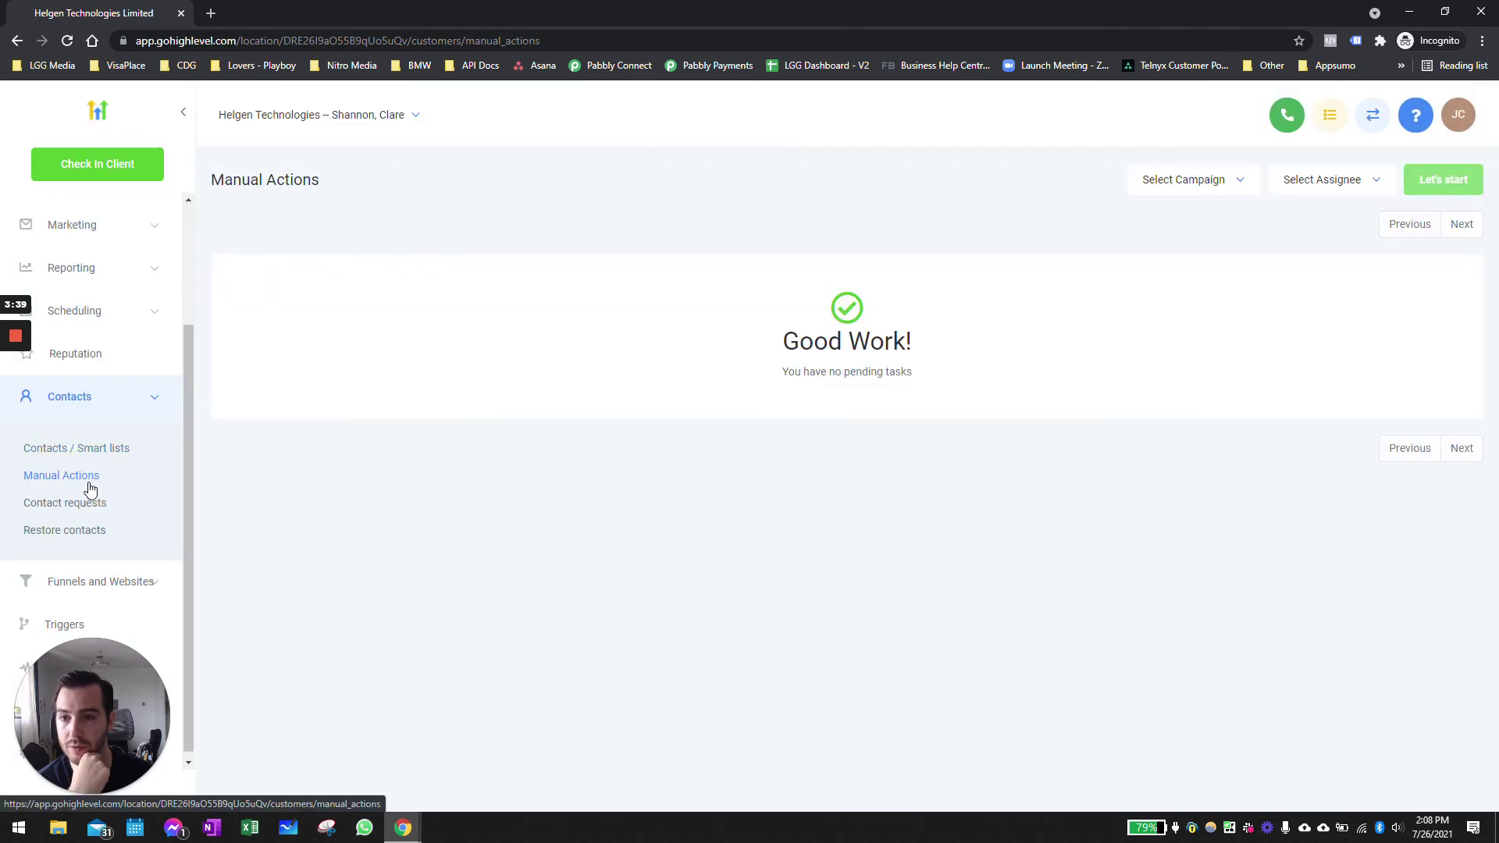
left_click(86, 508)
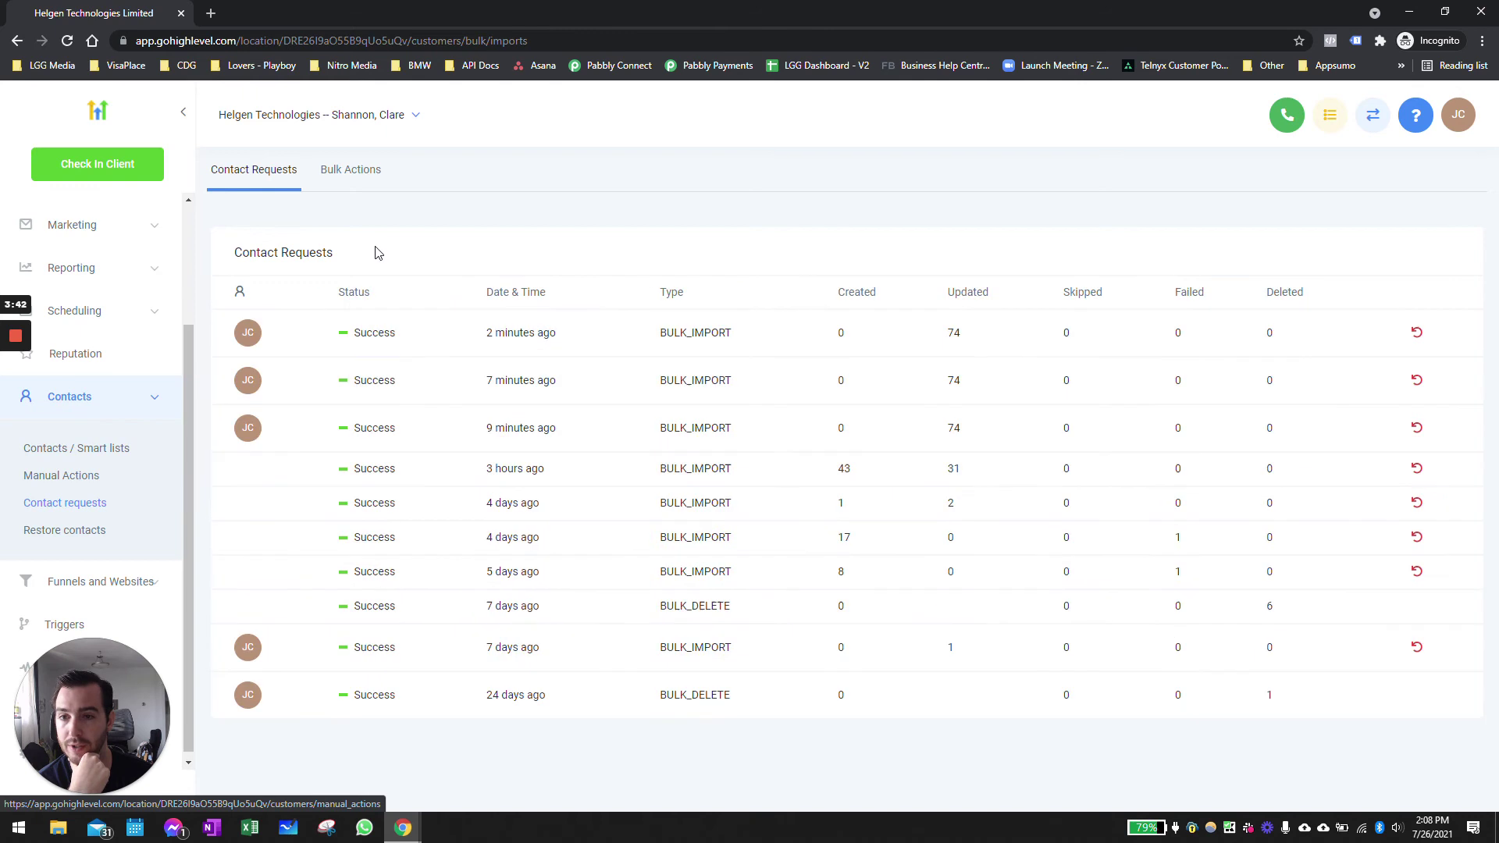
left_click(349, 173)
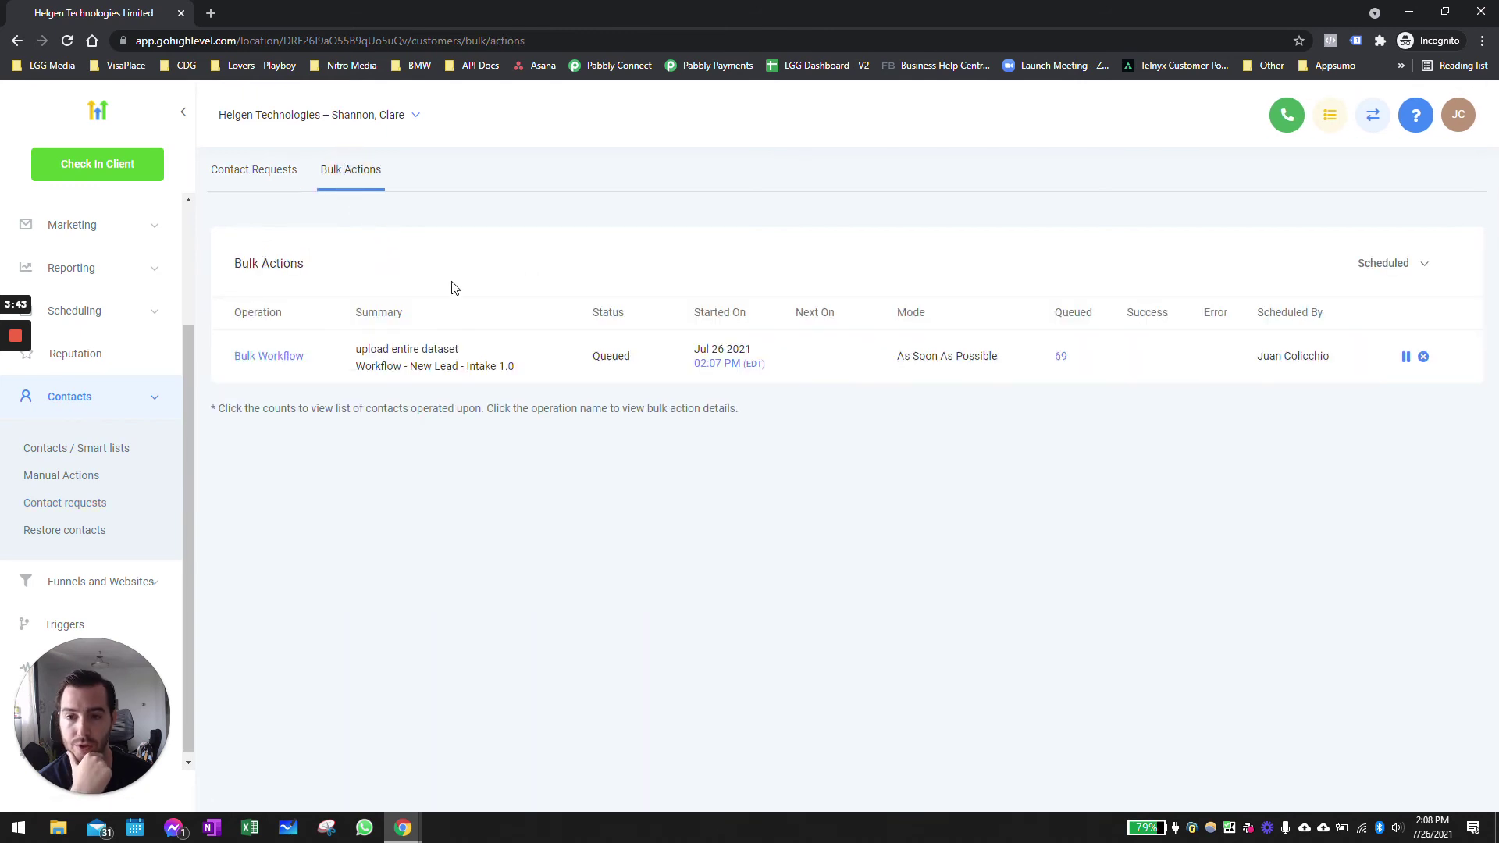
left_click(725, 350)
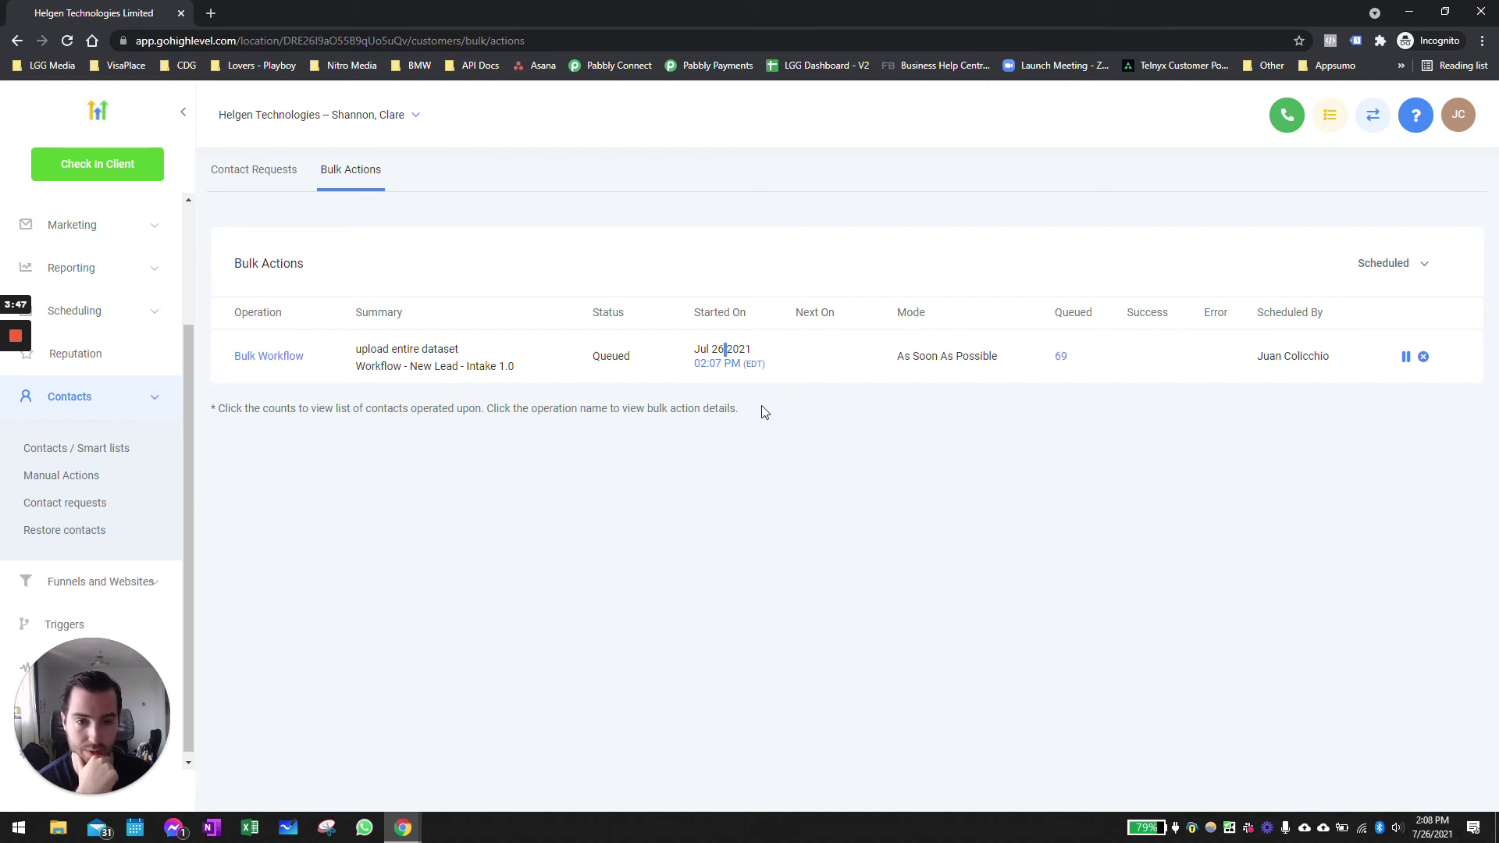
double_click(915, 365)
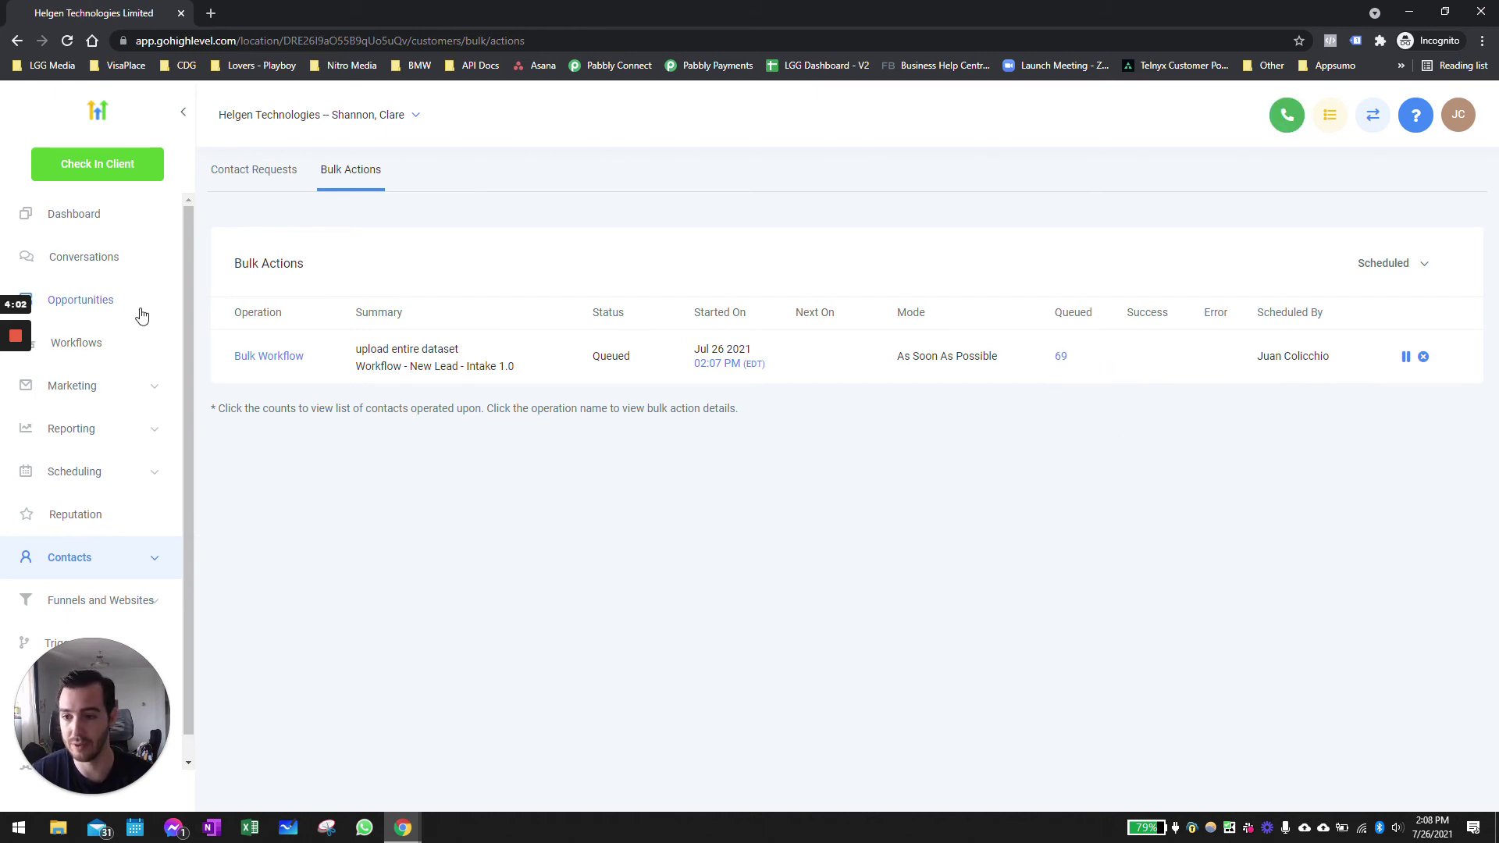
Find the New Lead - Intake 1.0 workflow and examine the current status of its enrolled contacts.
left_click(148, 354)
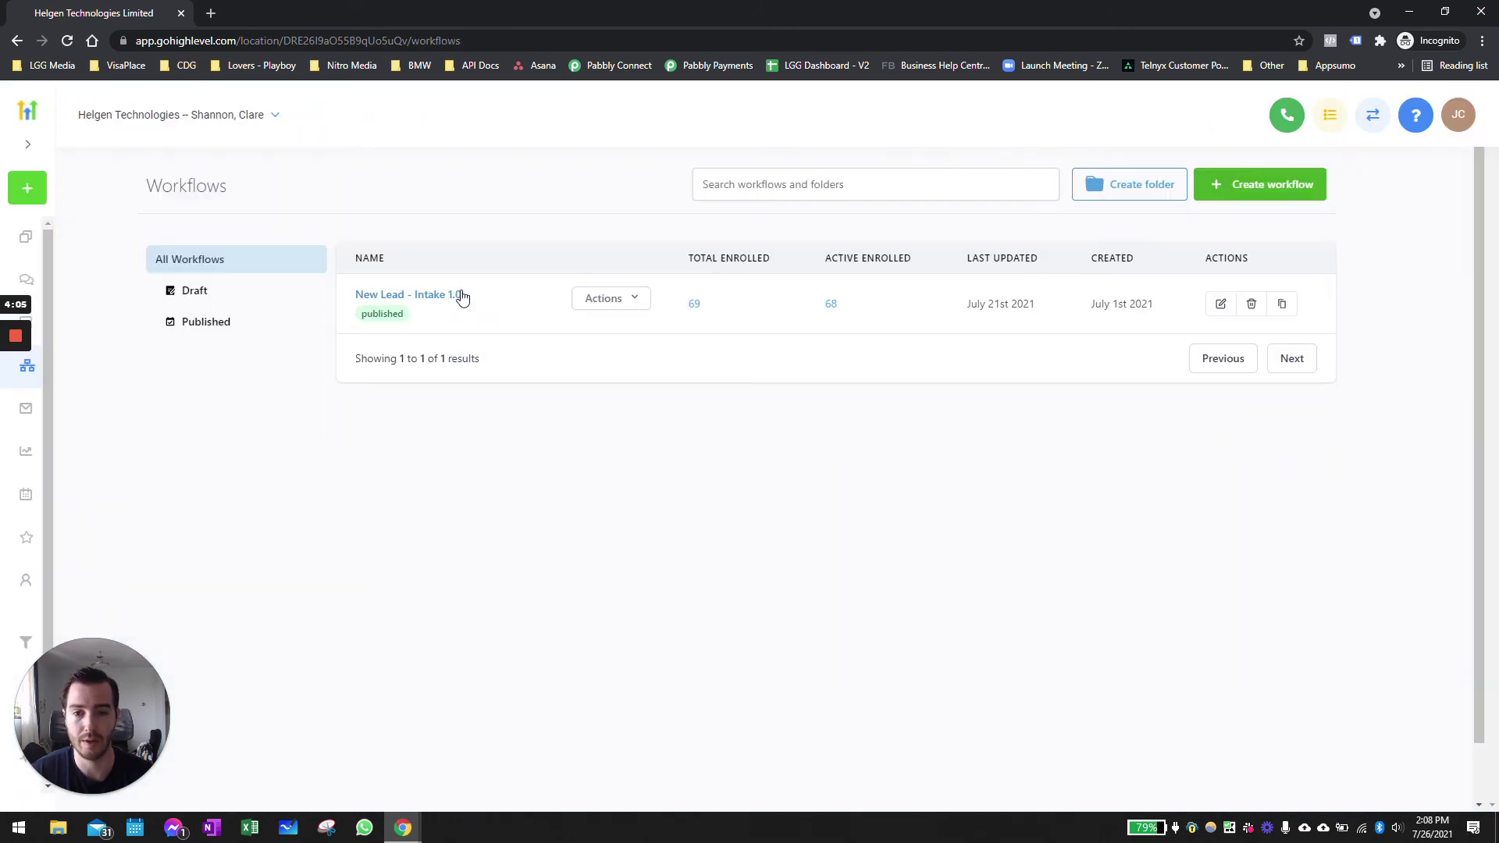
left_click(695, 305)
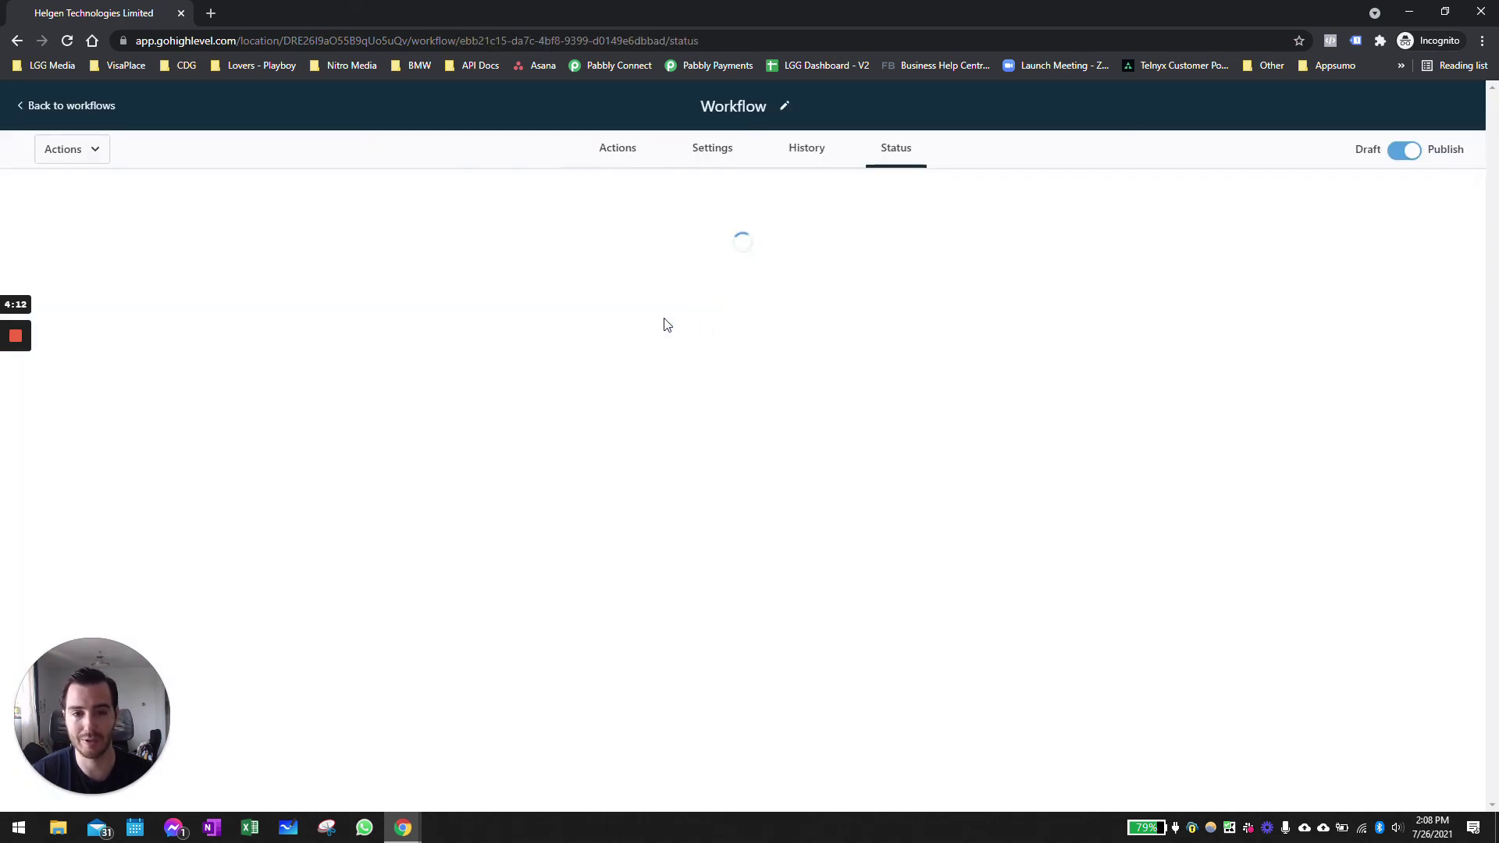
scroll(859, 368, "down", 3)
scroll(834, 269, "up", 3)
scroll(878, 367, "down", 2)
scroll(879, 336, "up", 1)
scroll(873, 449, "up", 2)
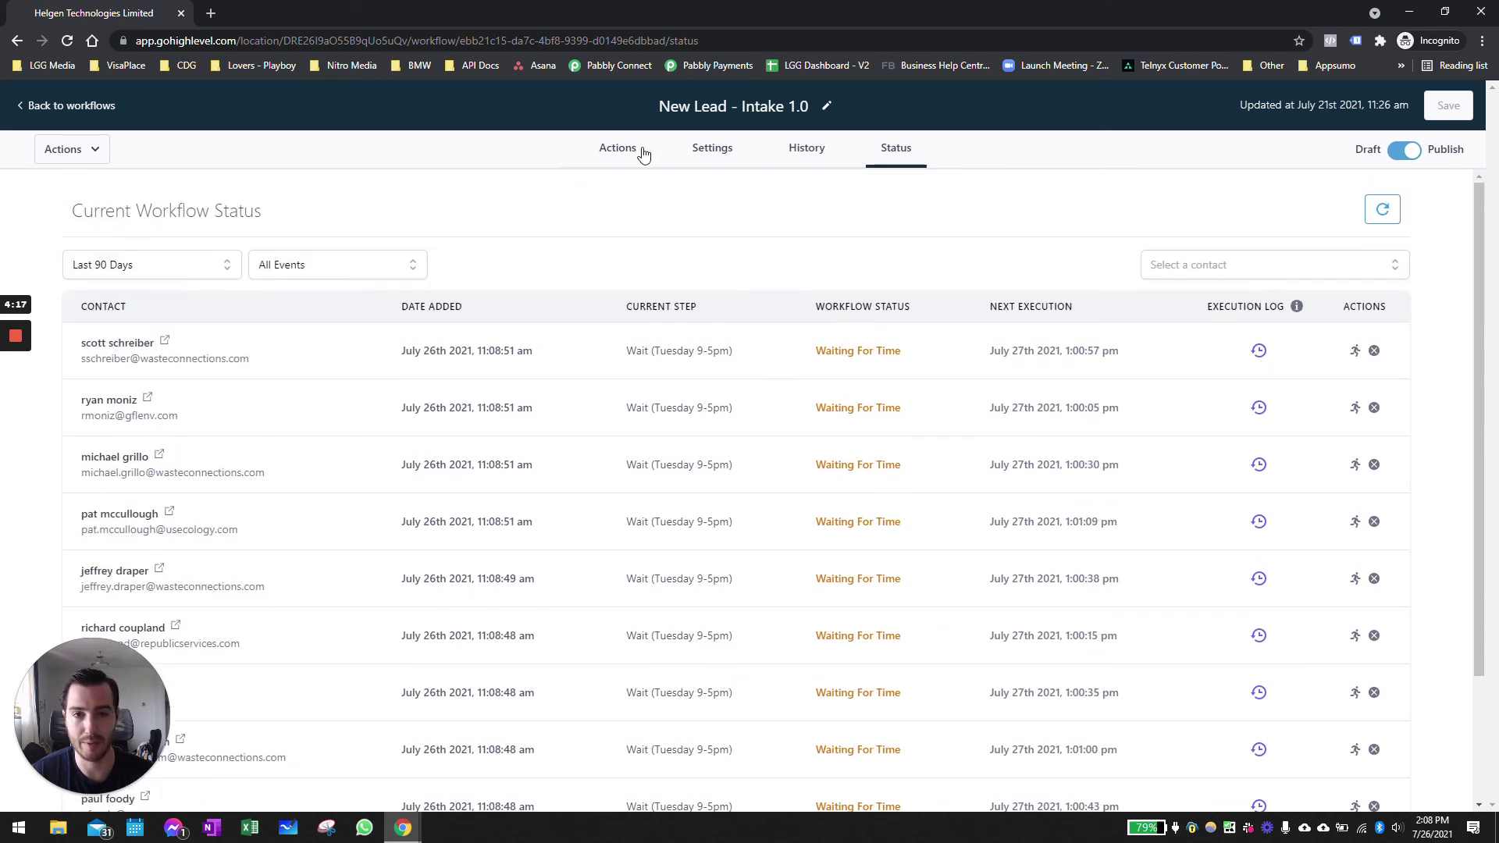
Examine the sequence of actions in the New Lead - Intake 1.0 workflow, including where contacts are waiting, and return to the workflows list.
left_click(632, 153)
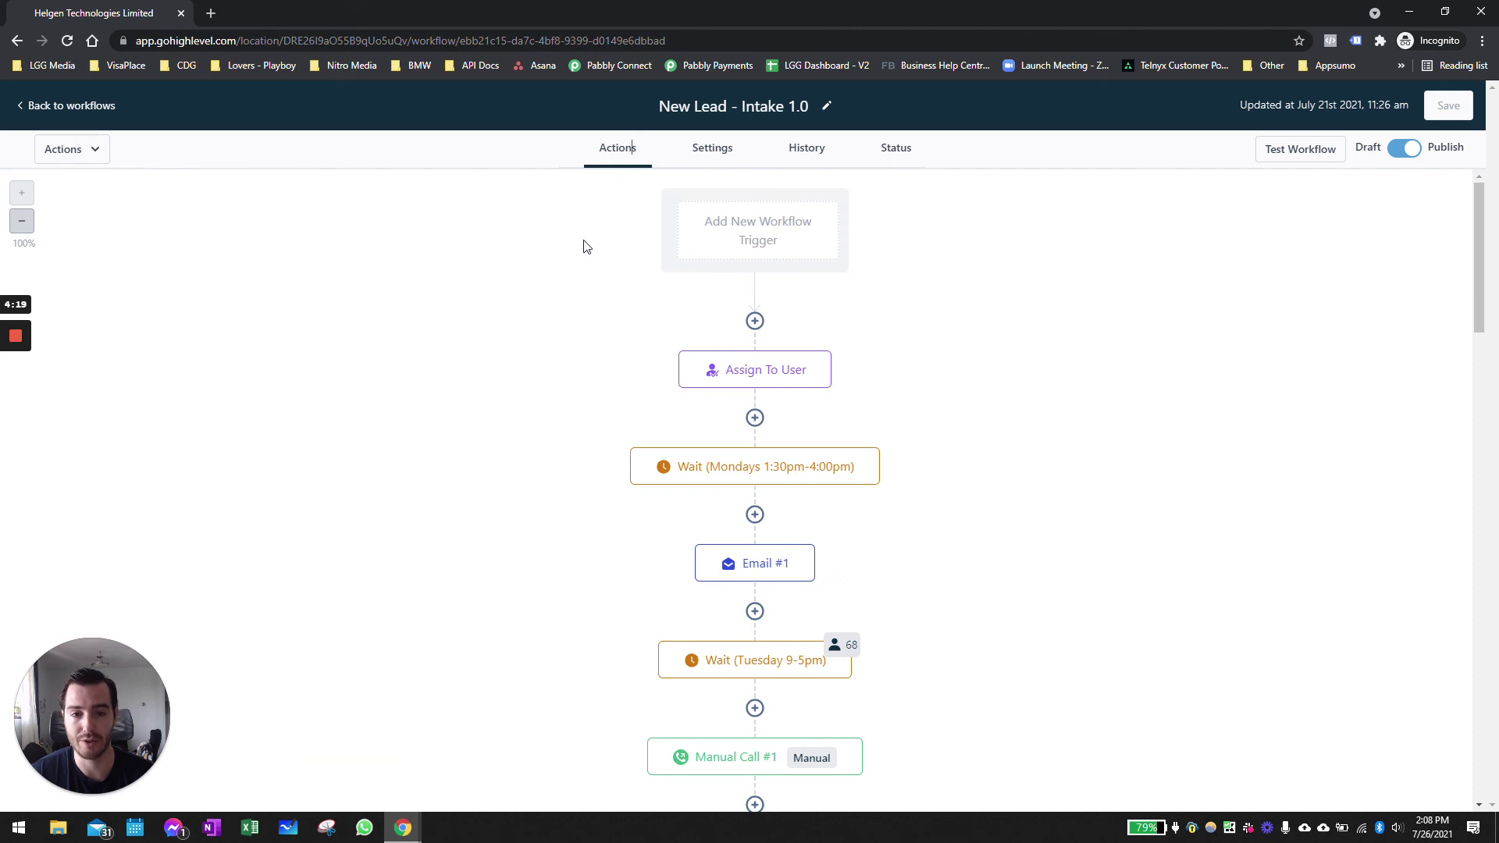
scroll(743, 294, "down", 2)
scroll(753, 302, "up", 2)
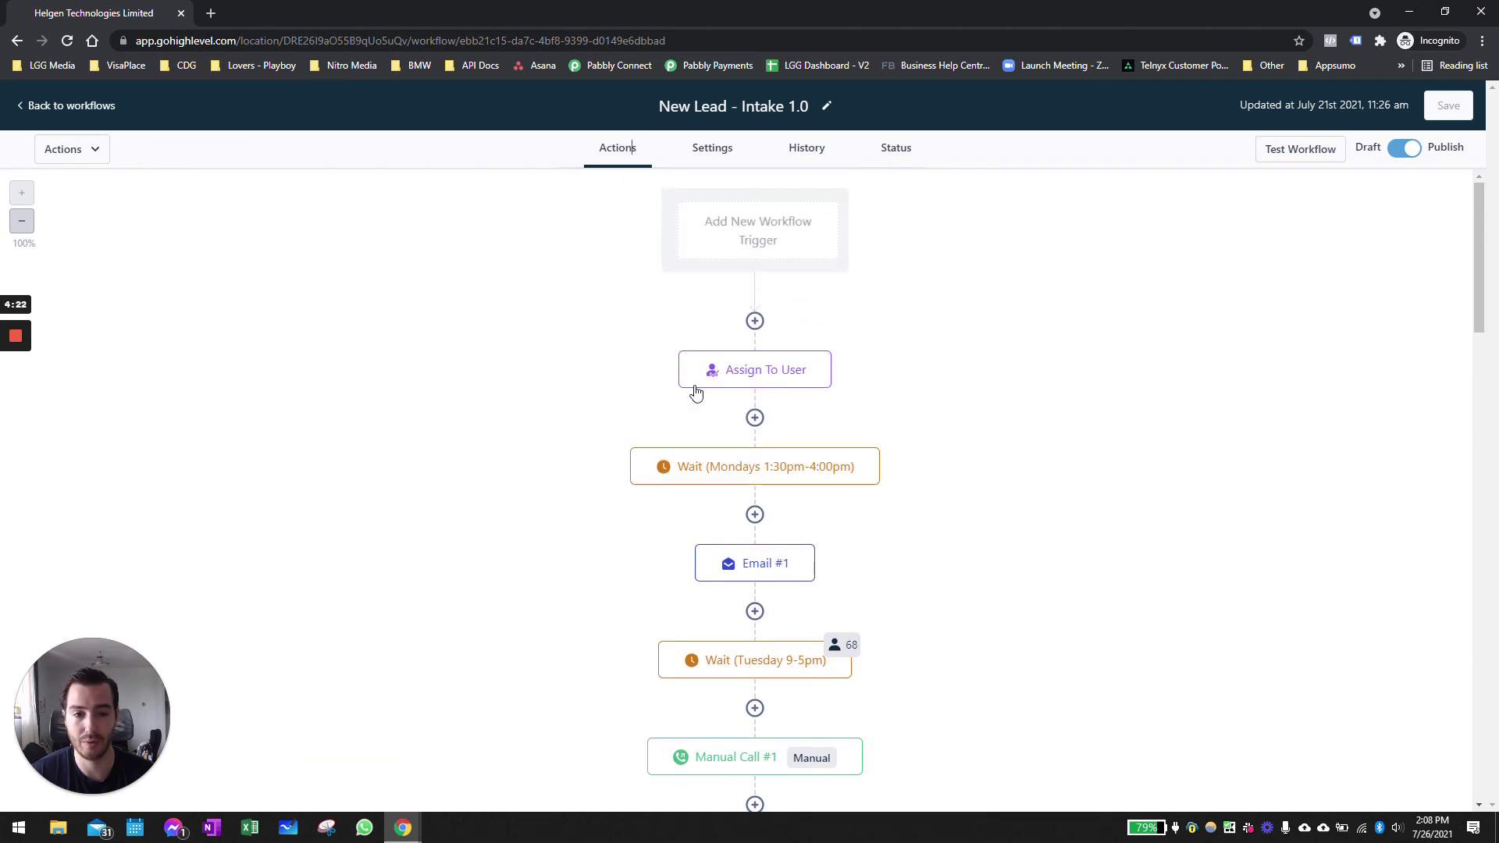
scroll(710, 439, "down", 1)
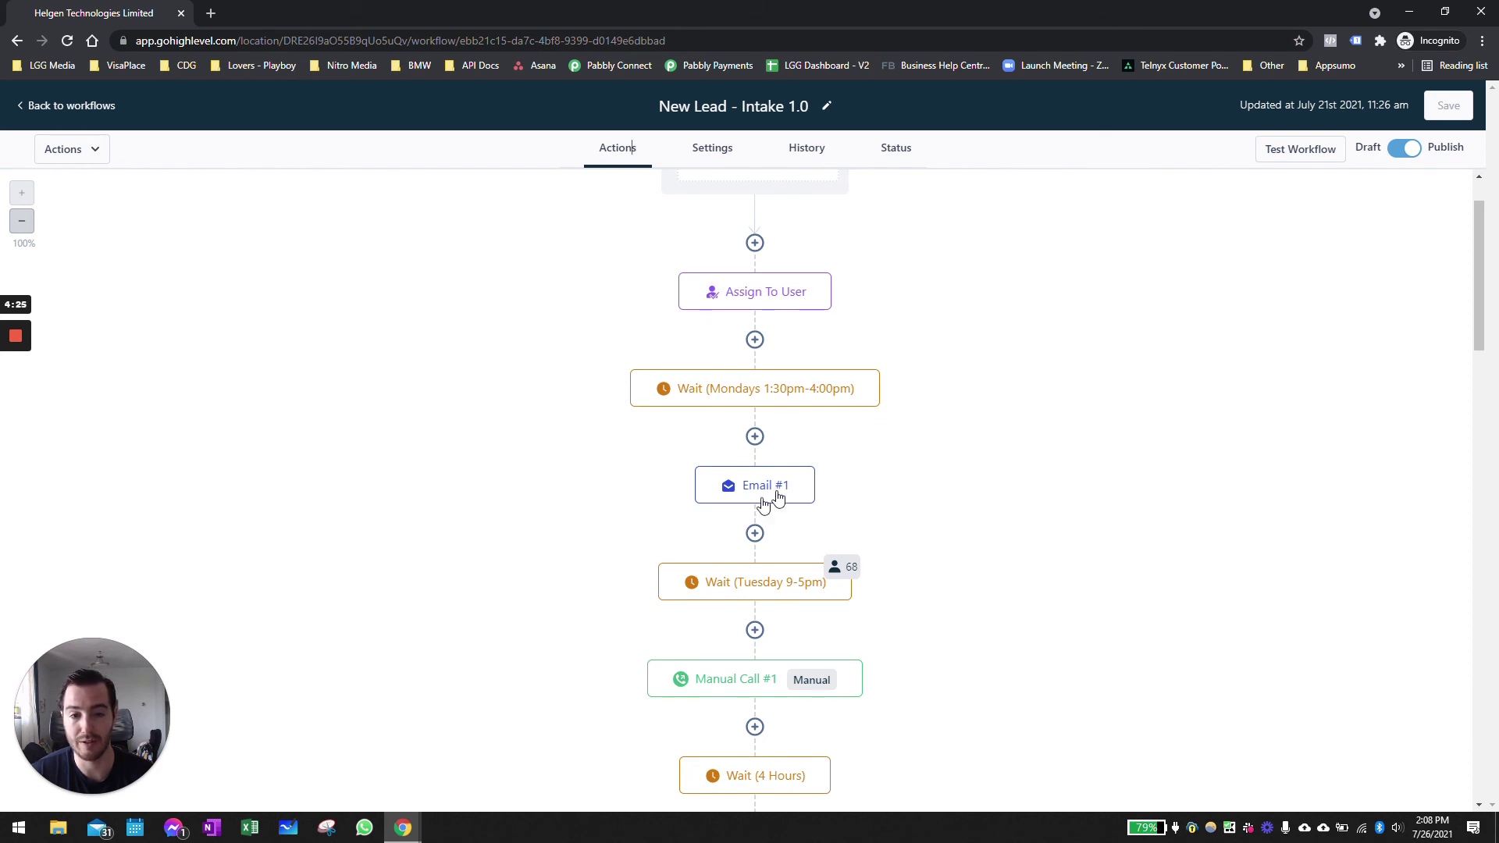
scroll(831, 486, "down", 1)
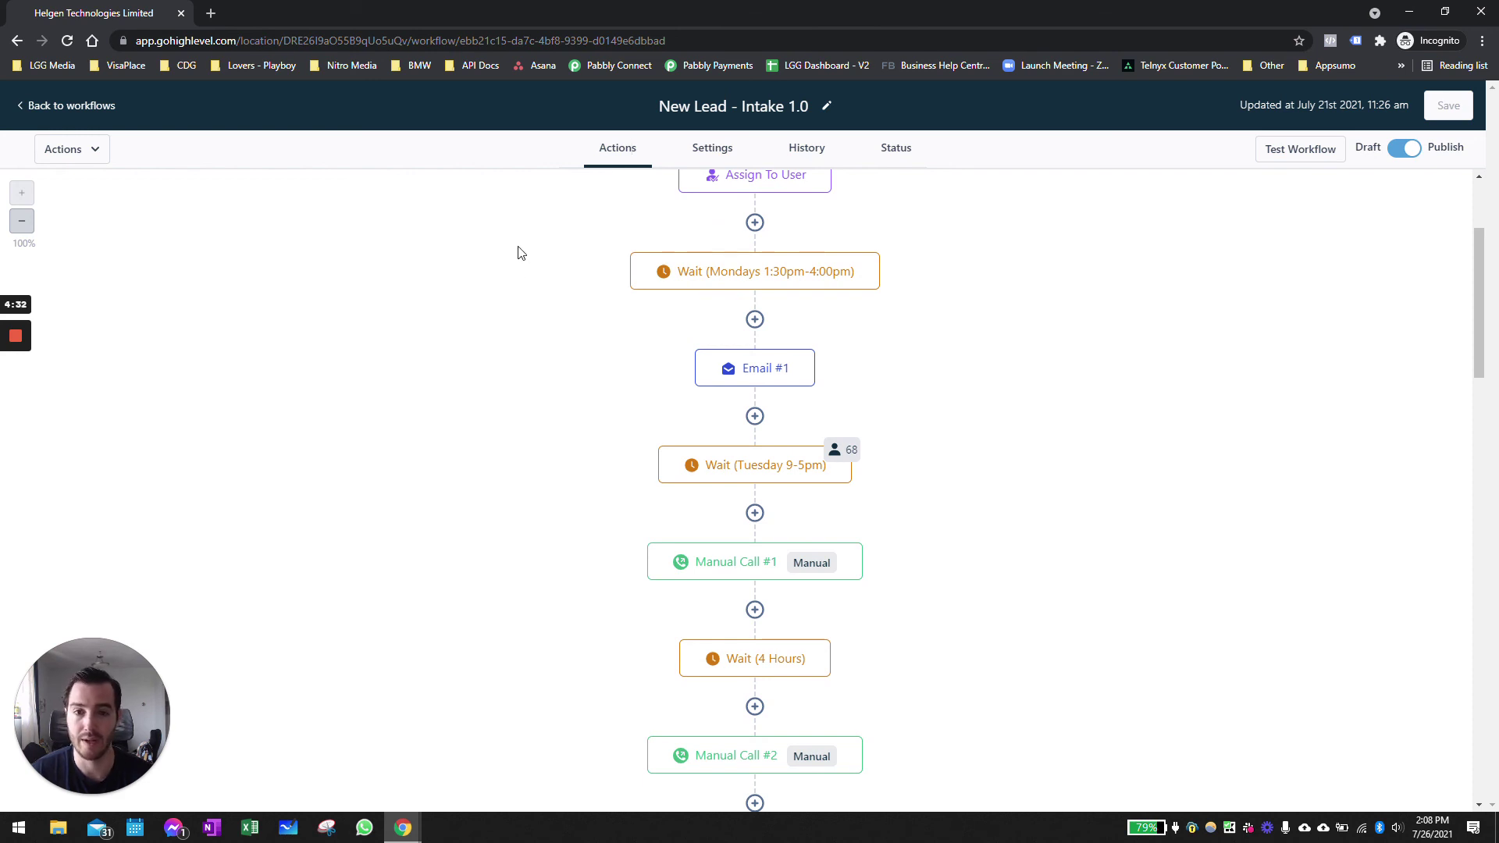
left_click(52, 110)
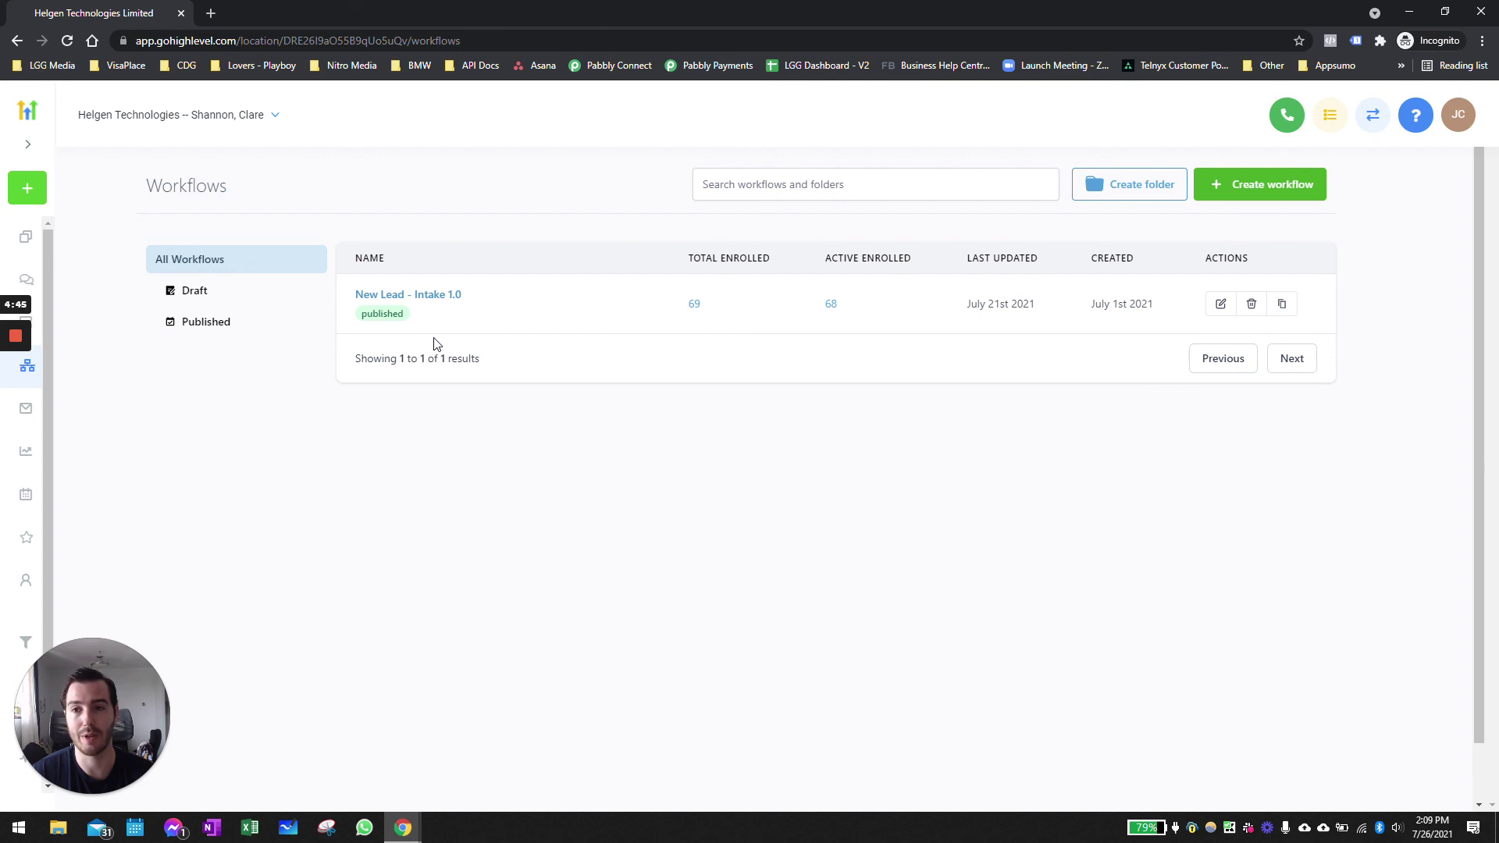
mouse_move(9, 341)
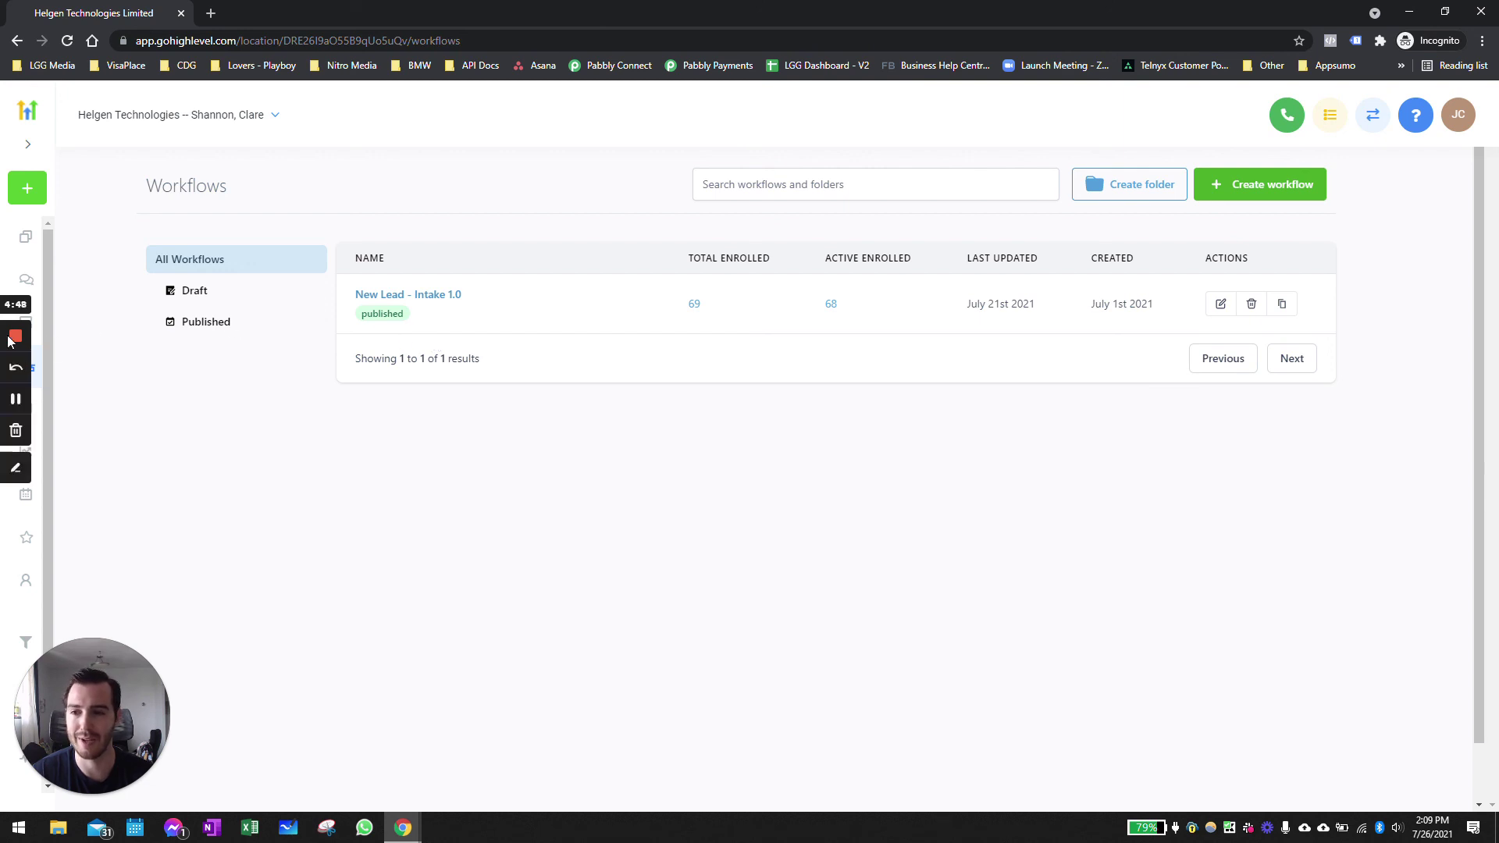